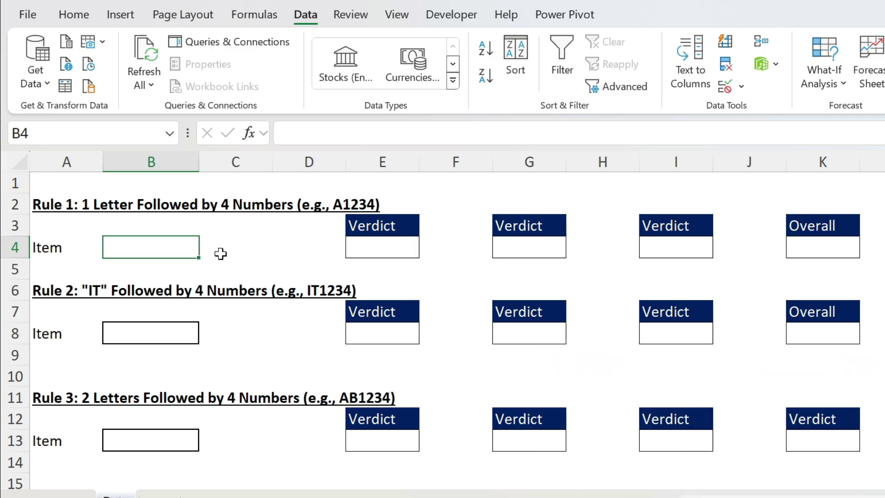
Step: Enter A1234 as the Rule 1 item in cell B4
text(A12)
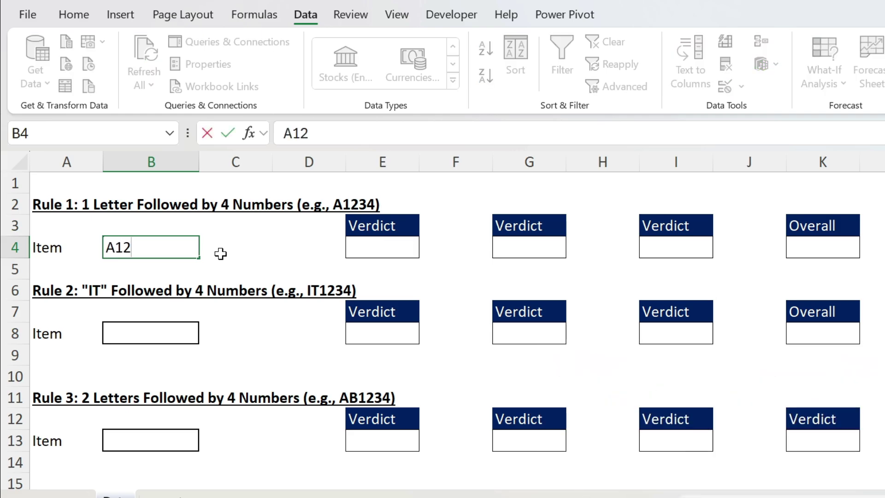
text(34)
key(Return)
key(Up)
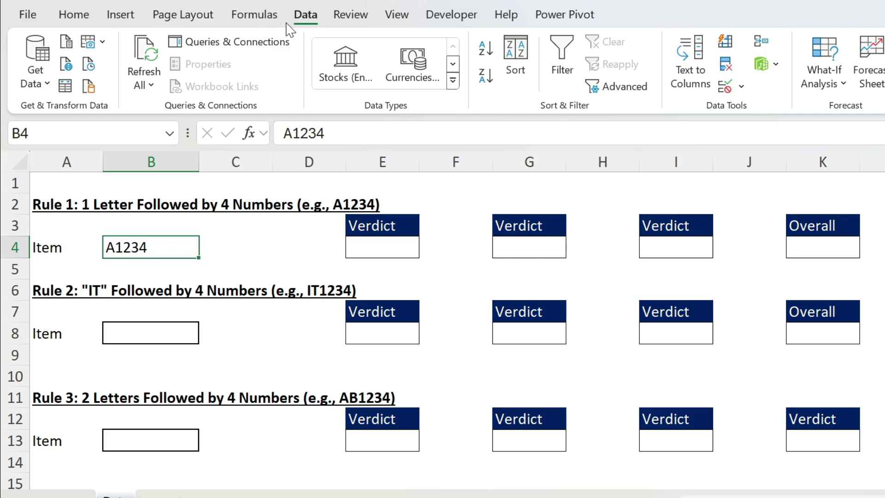
click(728, 86)
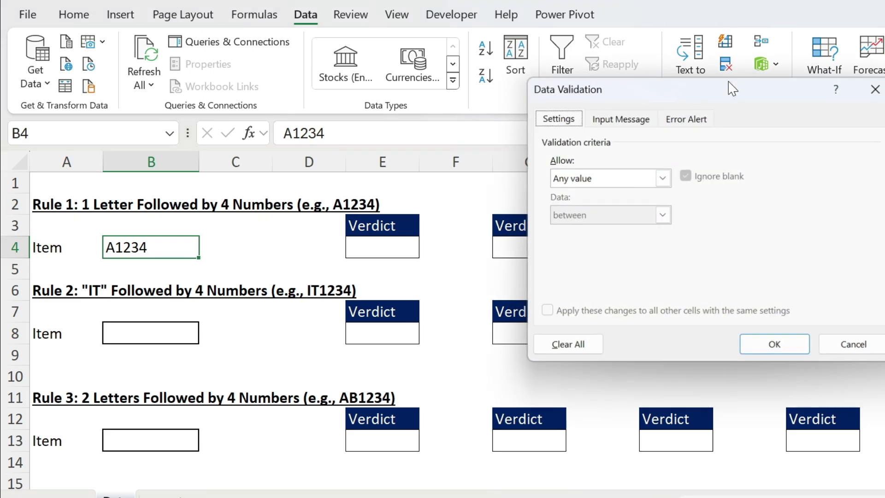
click(587, 179)
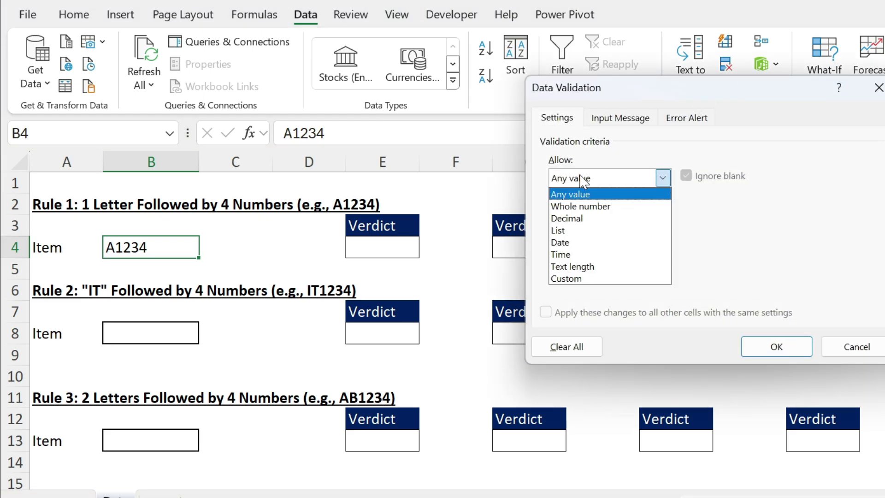
click(580, 279)
click(568, 252)
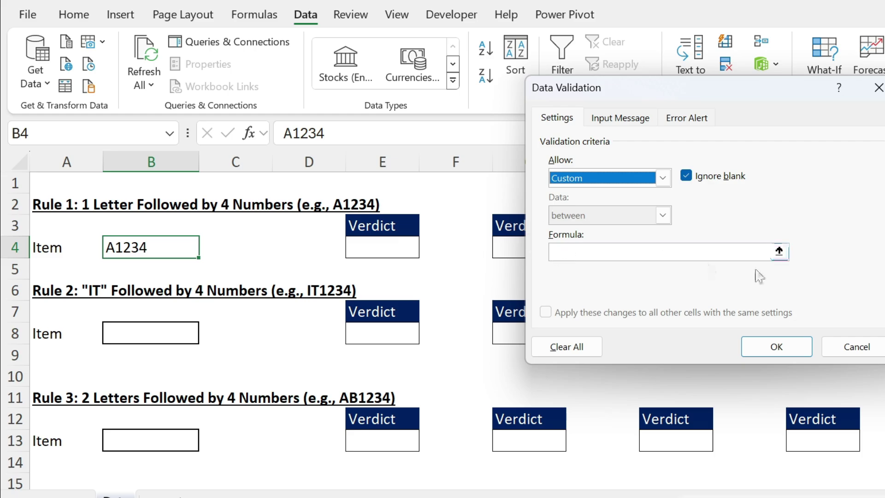
click(850, 344)
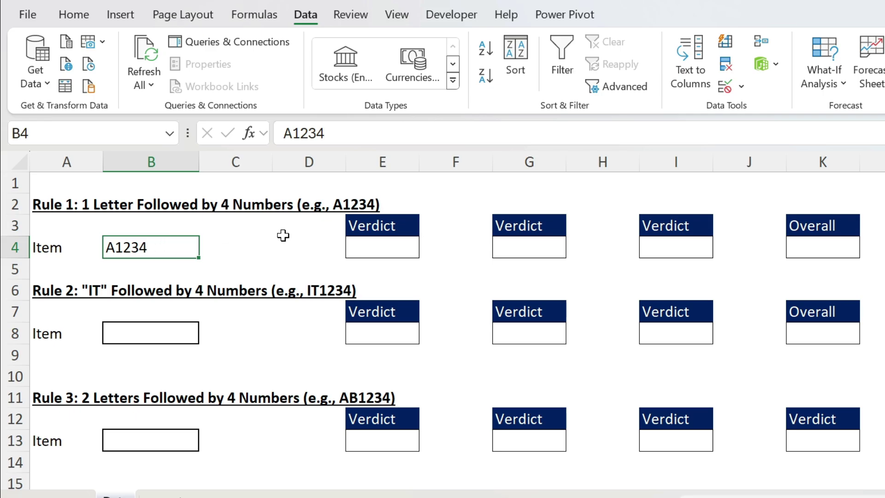
Step: Enter the formula =LEN(B4) in the first Rule 1 verdict cell, E4
click(385, 248)
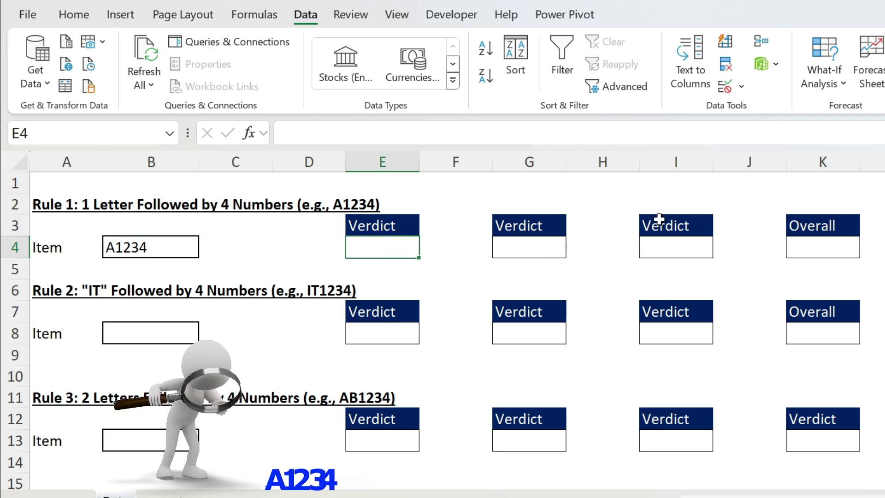
text(=len()
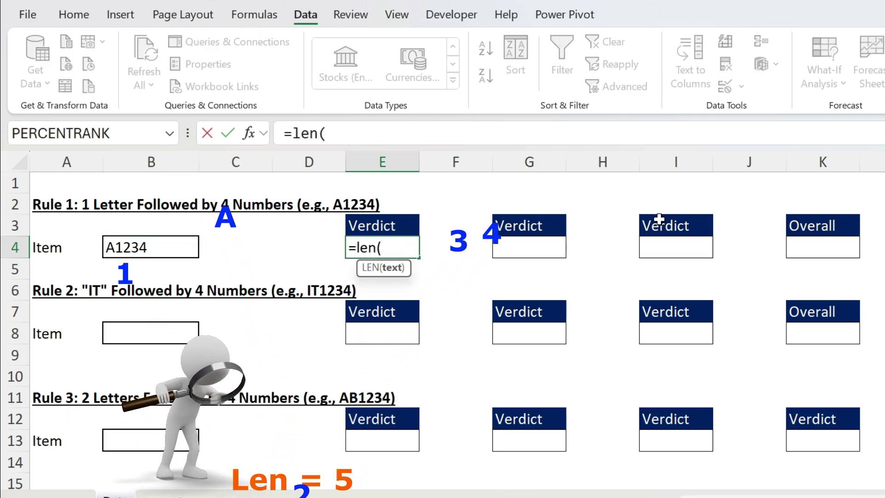
click(182, 247)
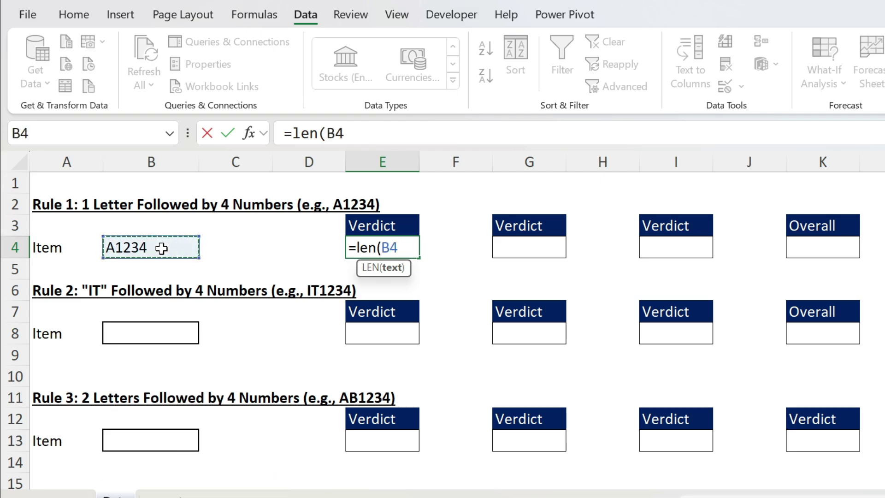
text())
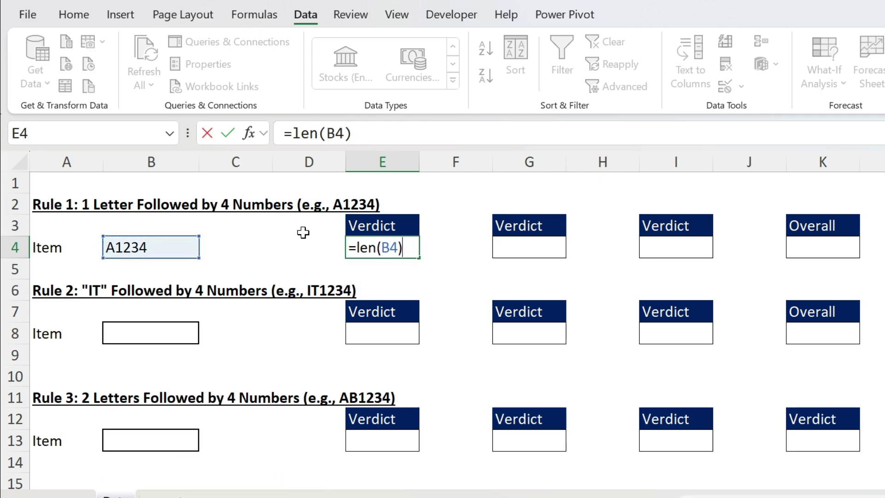
key(Return)
key(Up)
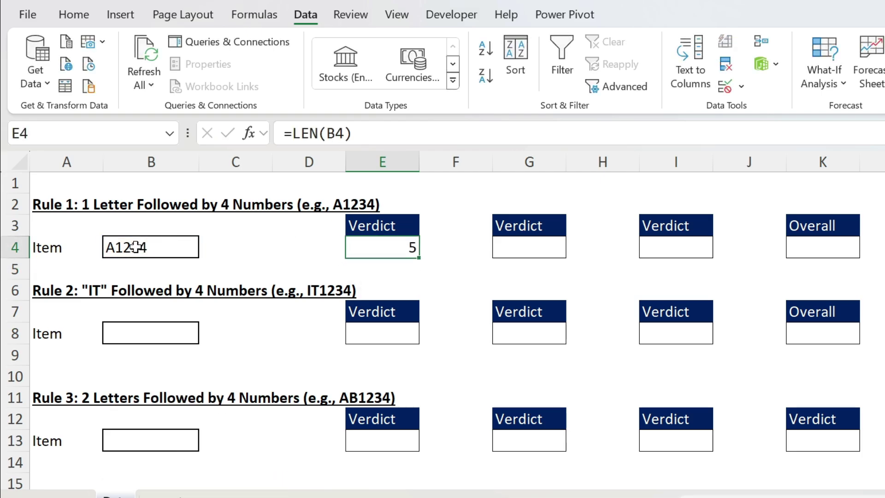
Step: Extend the formula in E4 to =LEN(B4)=5 so it tests for exactly five characters
click(383, 132)
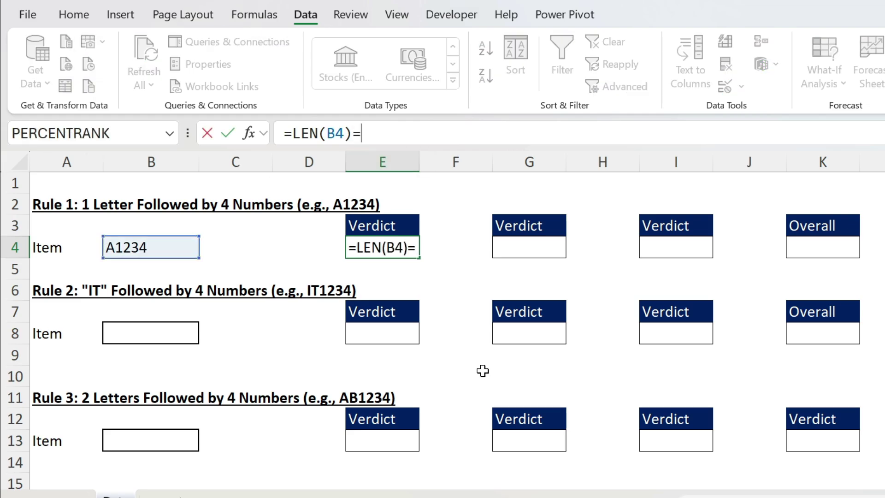
text(=5)
key(Return)
key(Up)
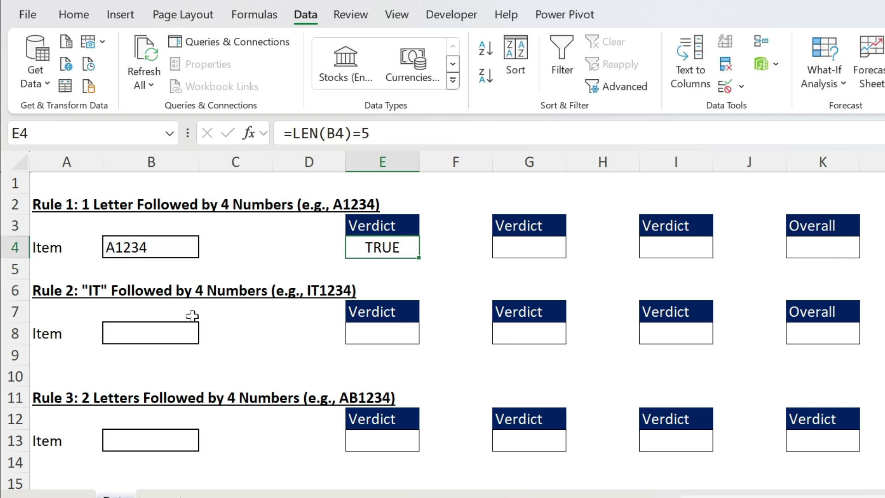
Step: Change the Rule 1 item in B4 to A1234f to test the length check
click(167, 252)
click(369, 130)
text(f)
key(Return)
key(Up)
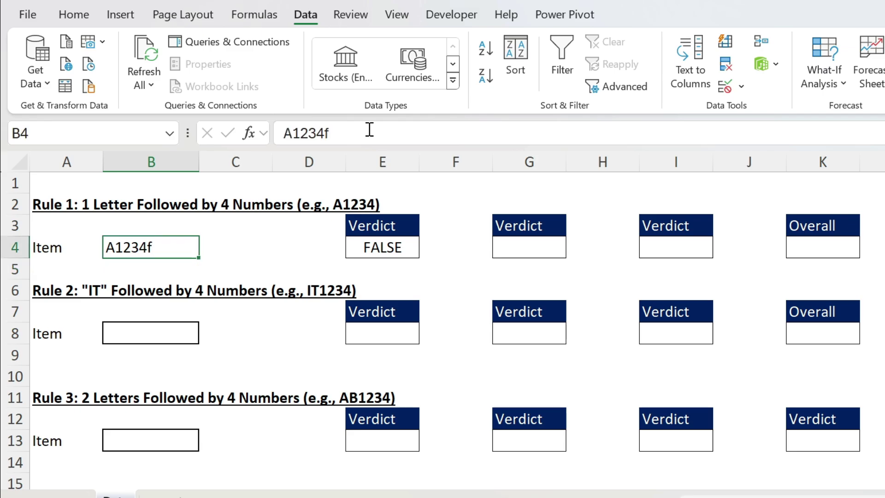
Step: Remove the trailing f from the Rule 1 item so B4 reads A1234
click(369, 130)
key(BackSpace)
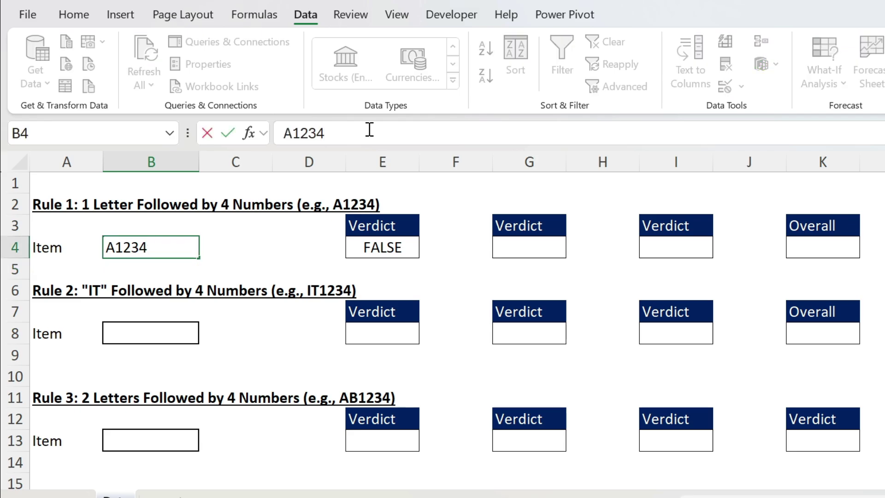
key(Return)
key(Up)
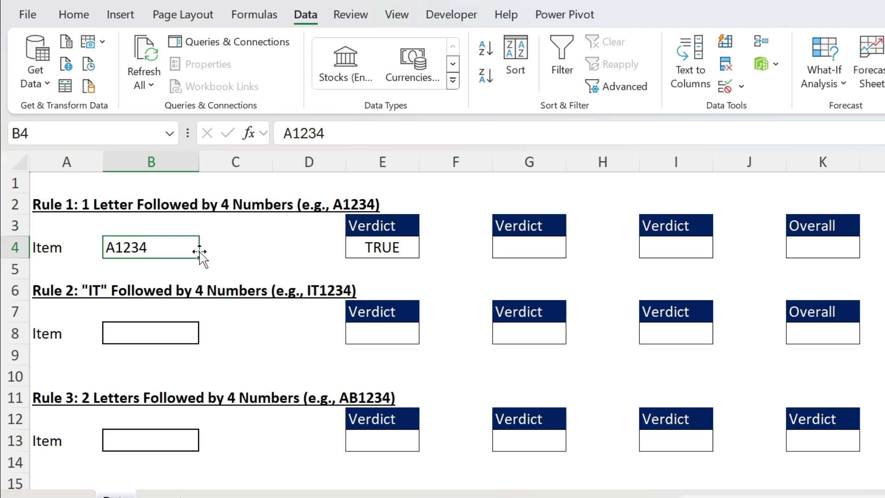
Step: Enter =RIGHT(B4,4) in the second Rule 1 verdict cell, G4, to extract the item's last four characters
click(558, 252)
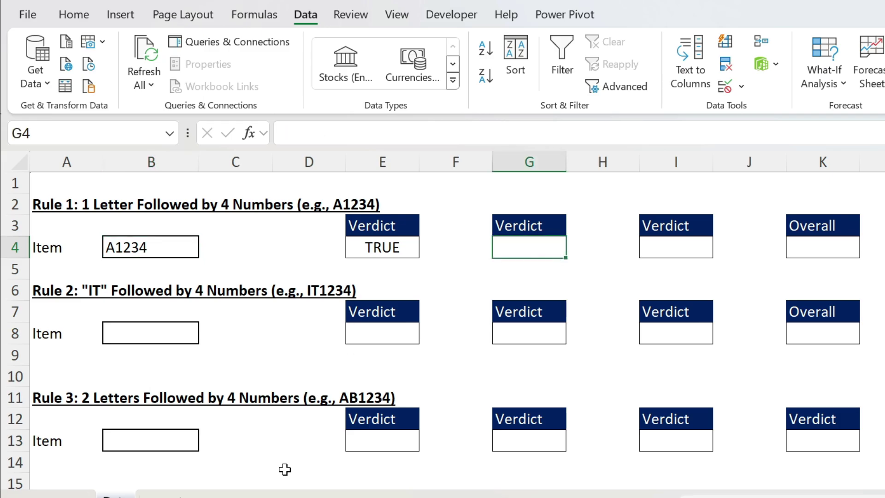
text(=right()
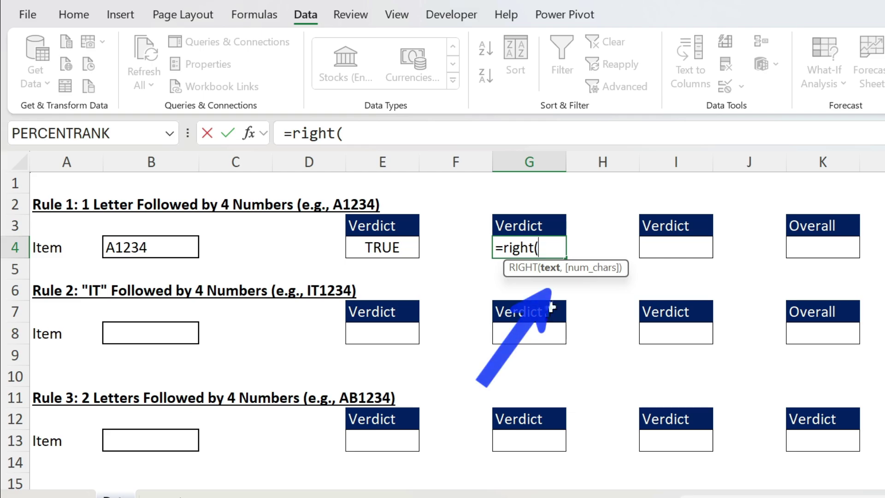
click(170, 250)
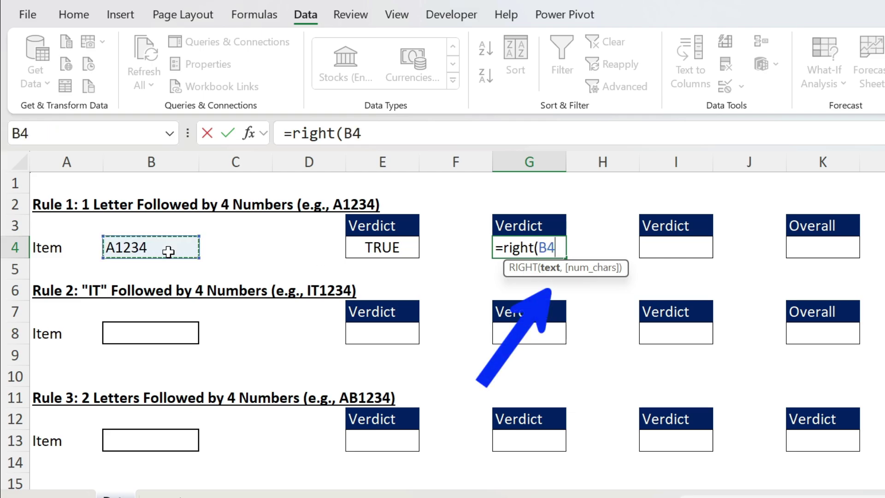
text(,)
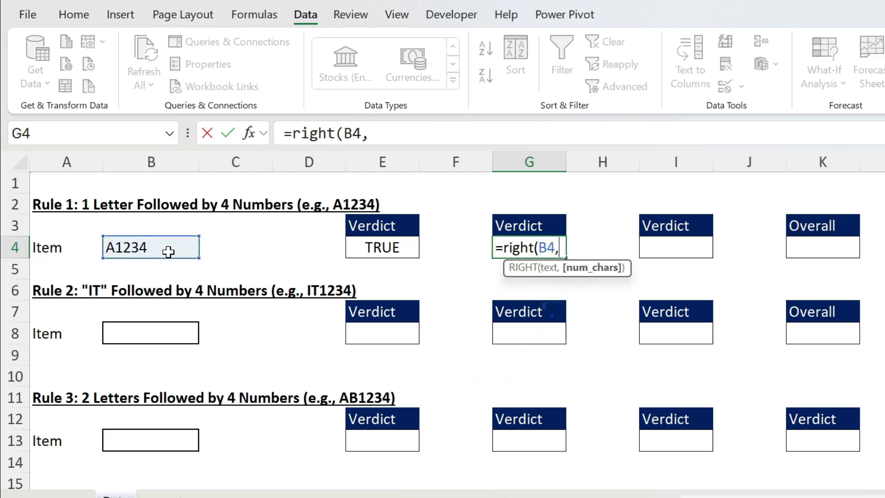
text(4))
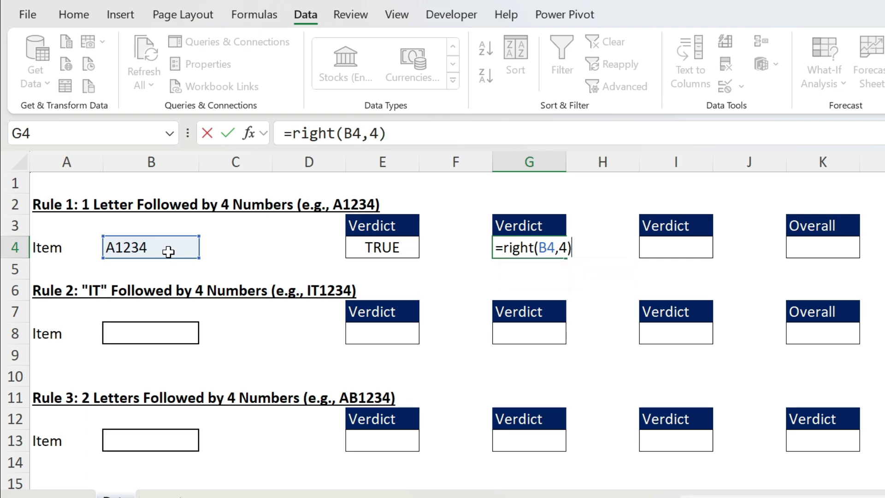
key(Return)
key(Up)
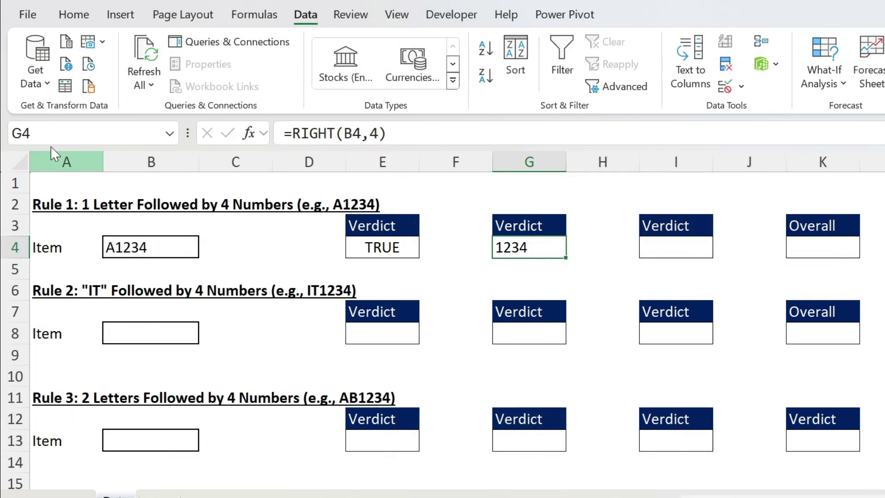
Step: Wrap the G4 formula in ISNUMBER so it reads =ISNUMBER(RIGHT(B4,4))
click(293, 133)
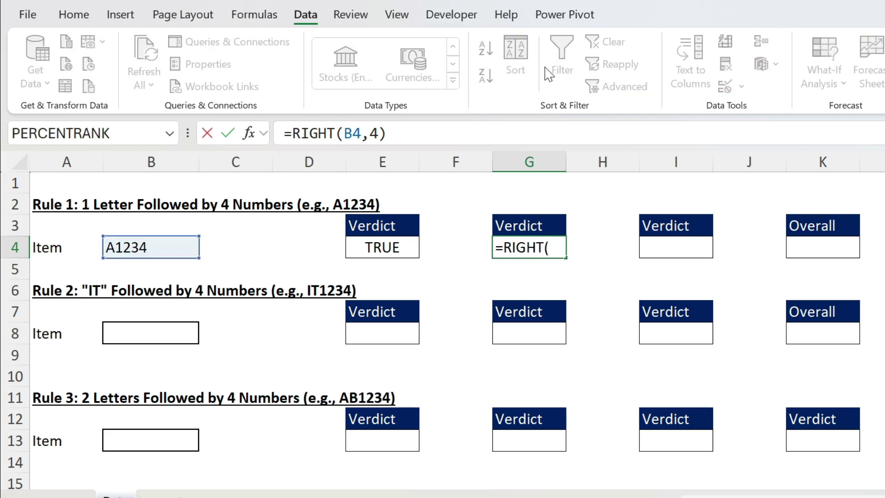
text(isnum)
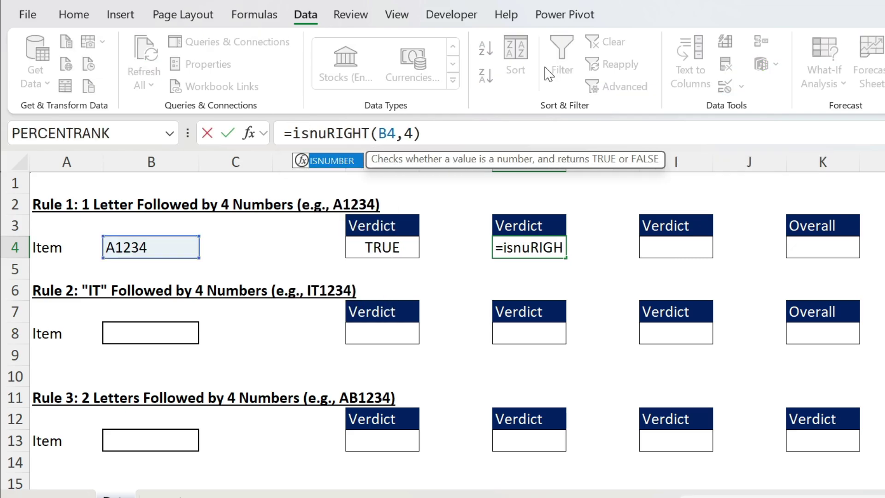
text(ber()
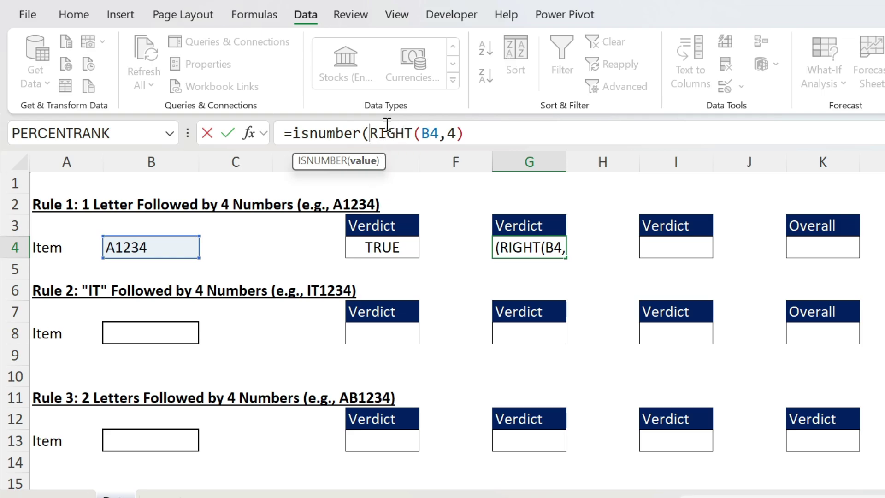
click(478, 129)
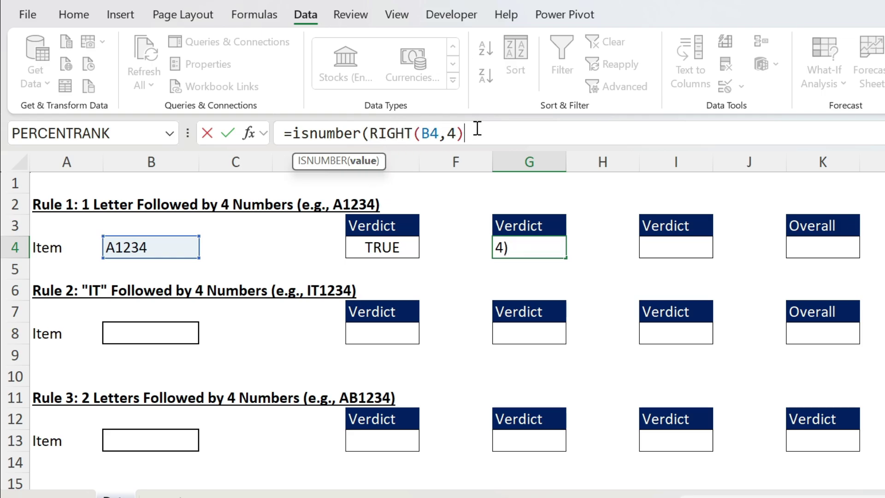
text())
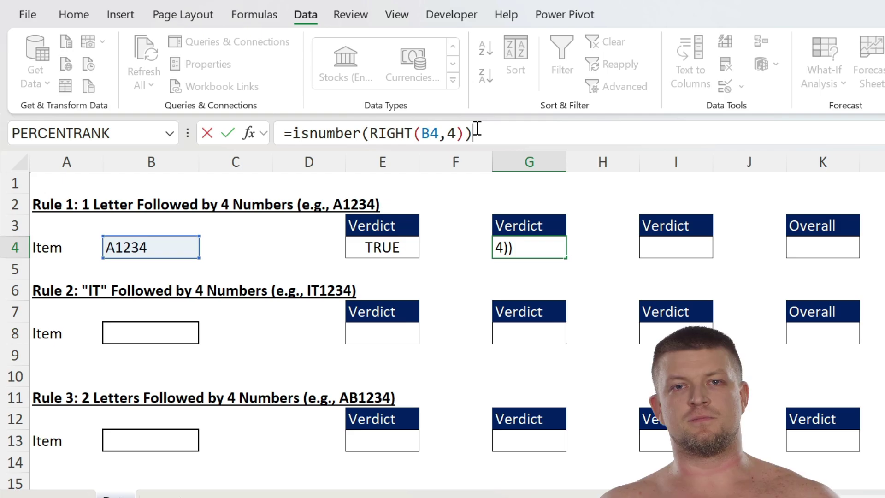
key(Return)
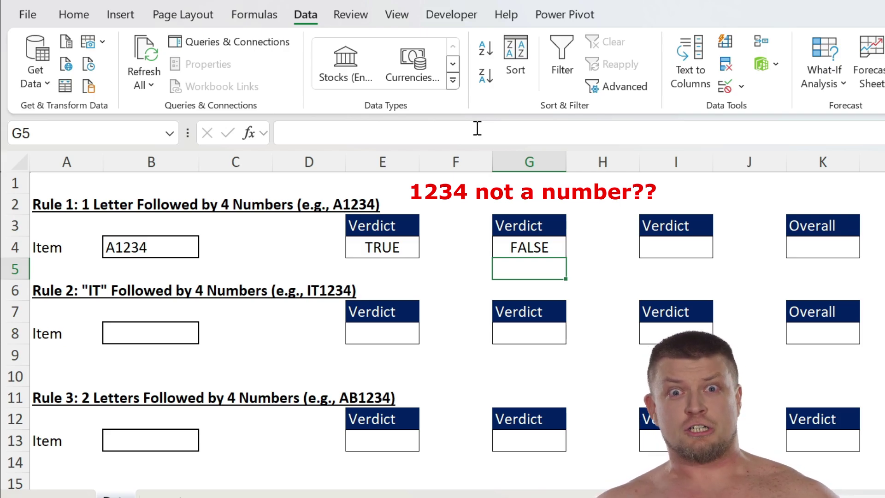
Step: Evaluate only the RIGHT(B4,4) part of the G4 formula to inspect its result, leaving the formula without saving changes
click(513, 245)
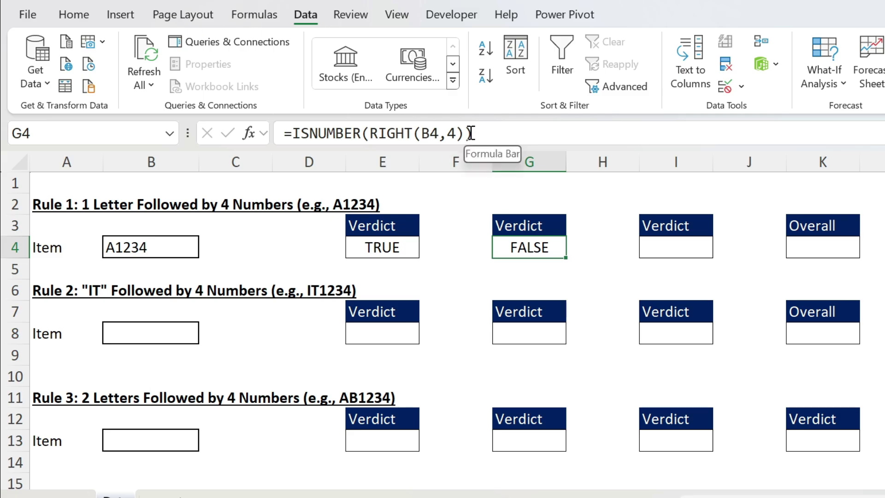
drag(463, 134, 368, 134)
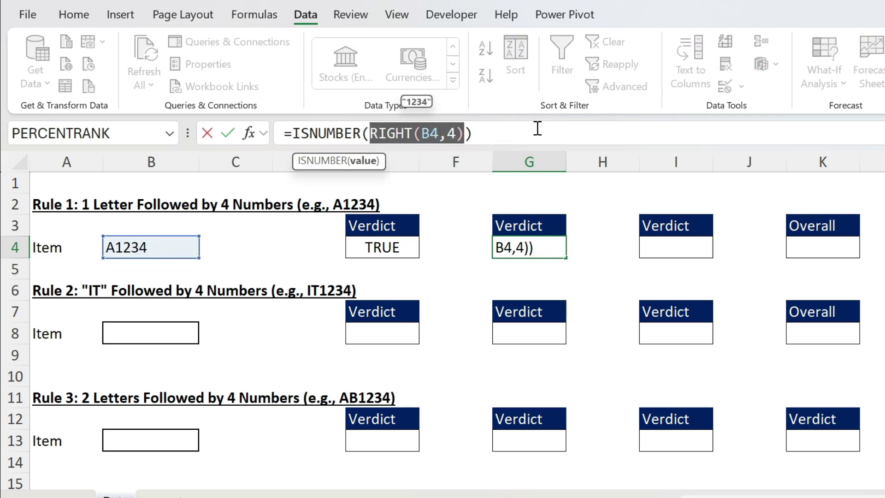
key(F9)
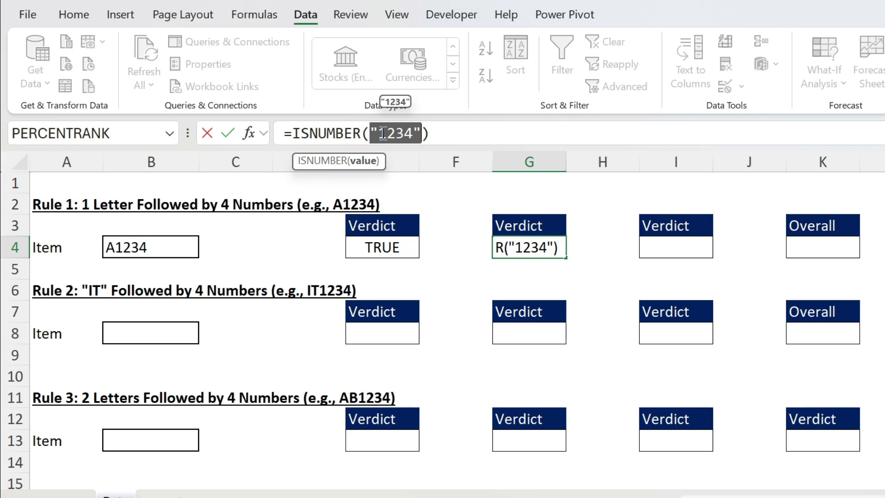
key(Escape)
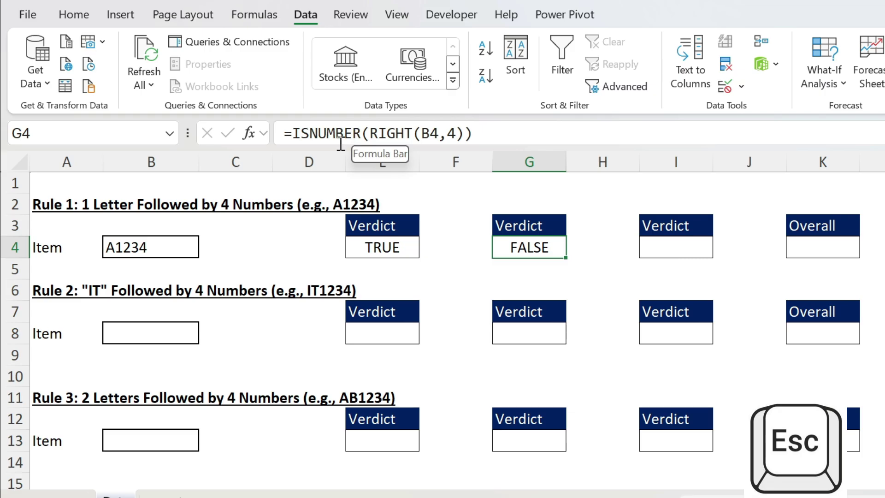
Step: Wrap the RIGHT part of the G4 formula in VALUE so it reads =ISNUMBER(VALUE(RIGHT(B4,4)))
click(372, 133)
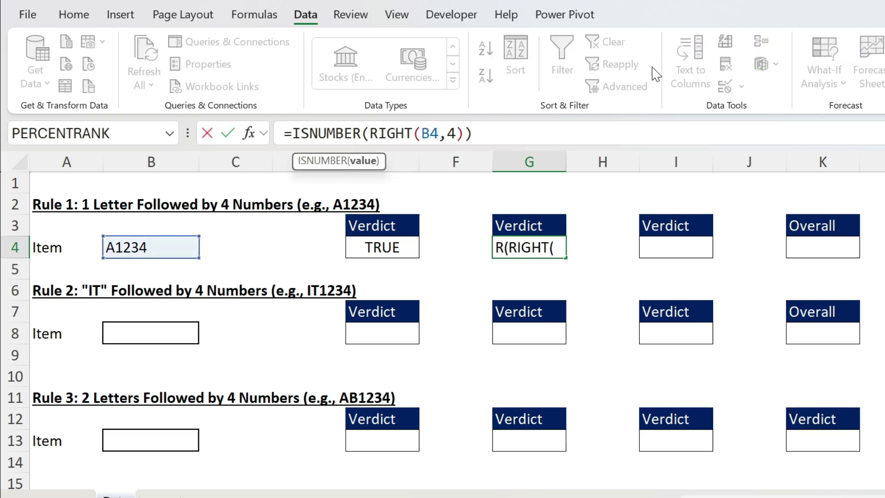
text(value()
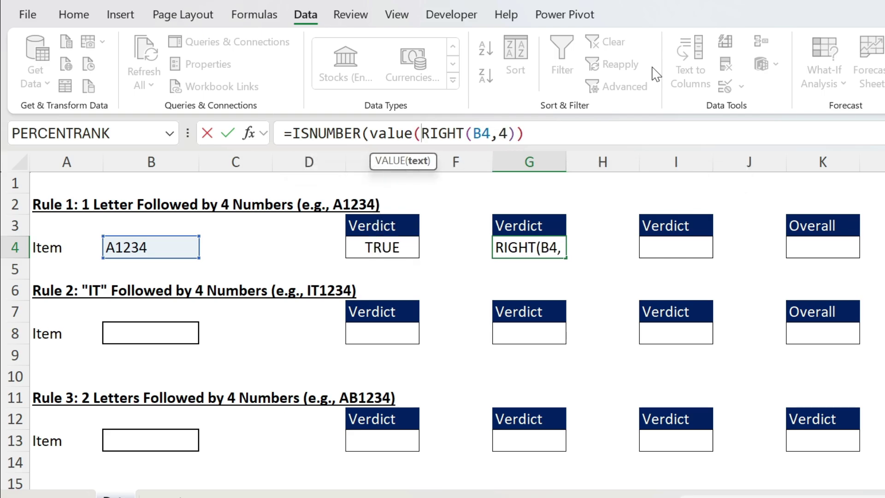
click(513, 133)
text())
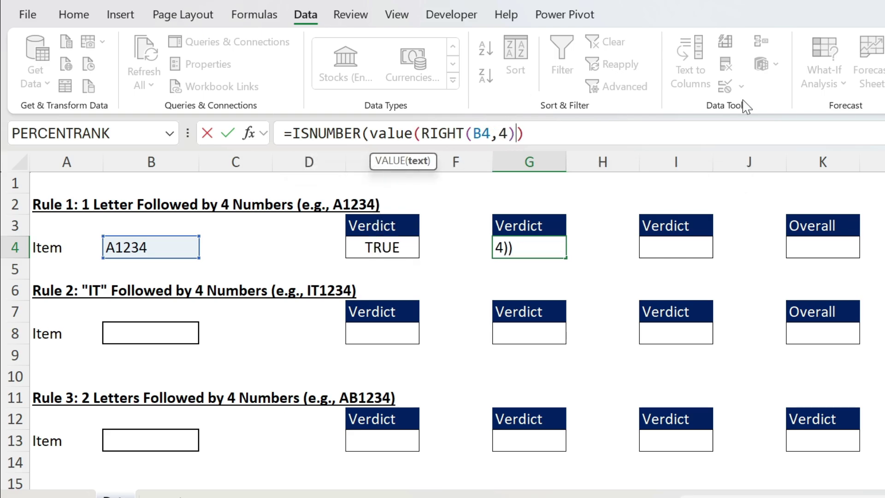
text())
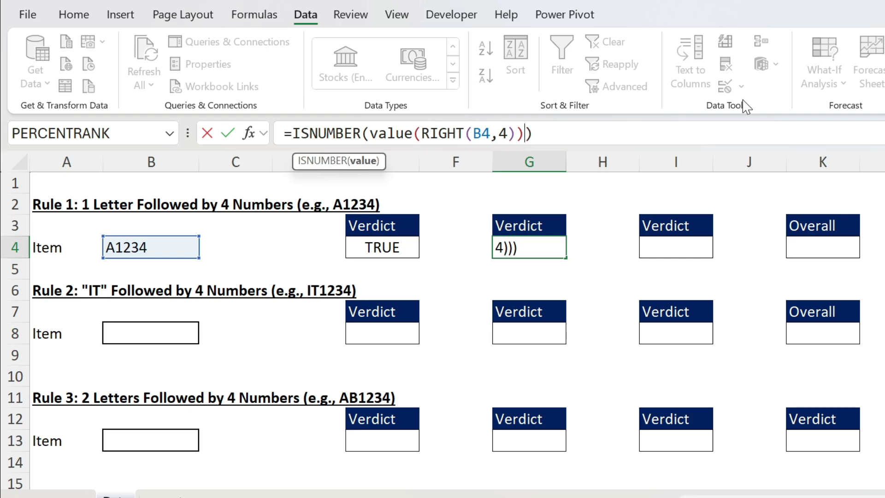
key(Return)
key(Up)
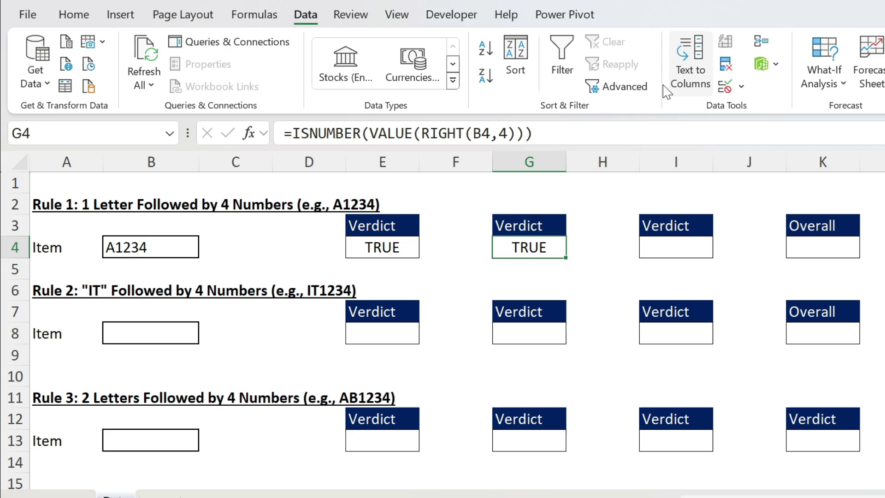
Step: Evaluate only the VALUE(RIGHT(B4,4)) part of the G4 formula to inspect its result, leaving the formula without saving changes
drag(525, 134, 369, 133)
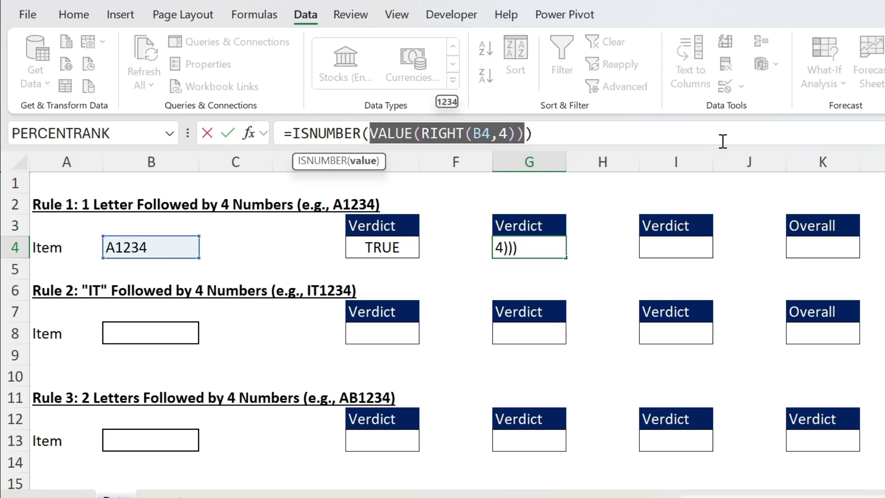
key(F9)
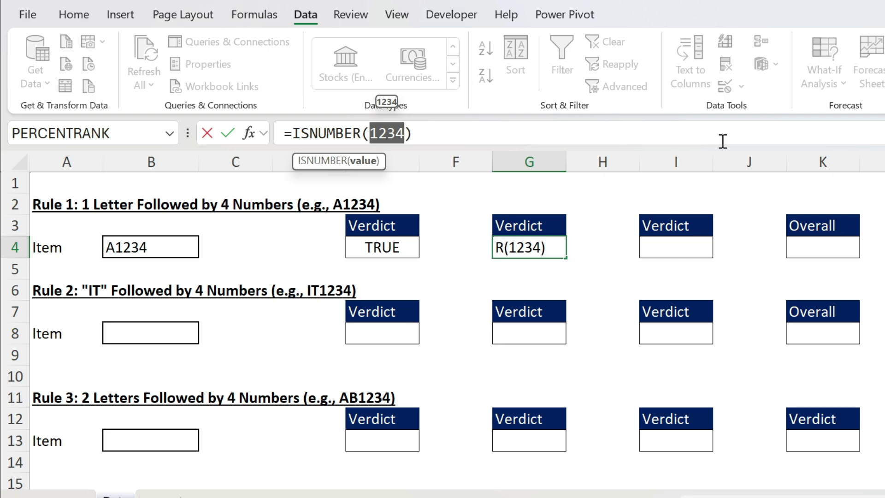
key(Escape)
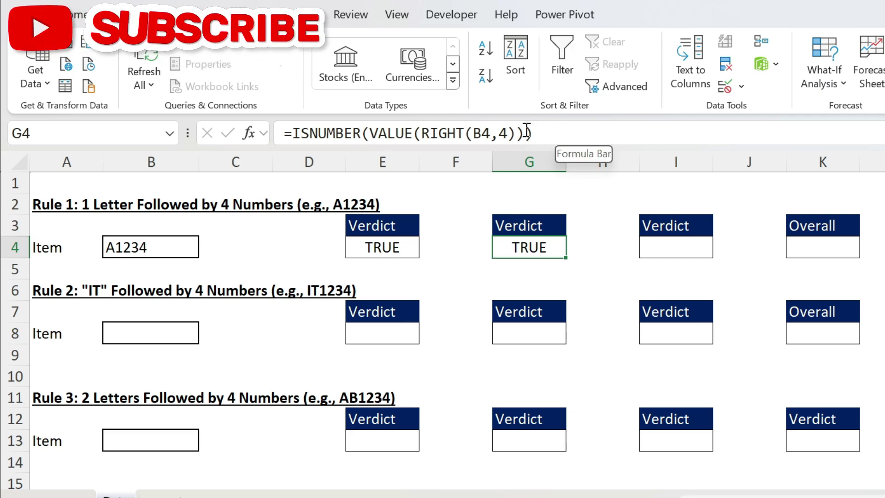
Step: Copy the text of the G4 formula, =ISNUMBER(VALUE(RIGHT(B4,4))), into the third Rule 1 verdict cell, I4
drag(537, 134, 253, 113)
key(ctrl+c)
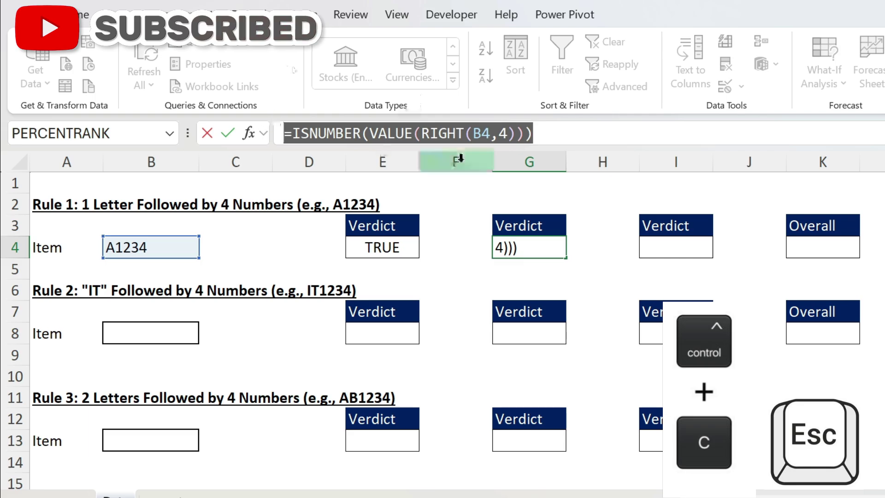
key(Escape)
click(699, 245)
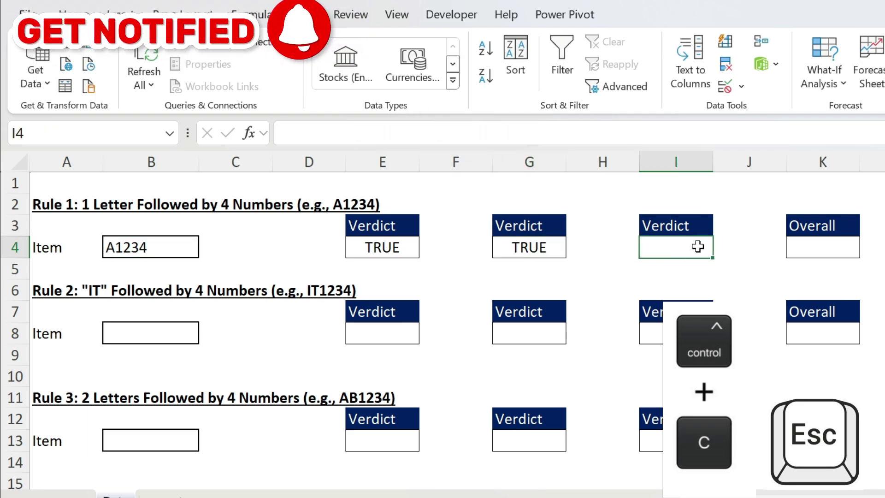
click(394, 134)
key(ctrl+v)
key(Return)
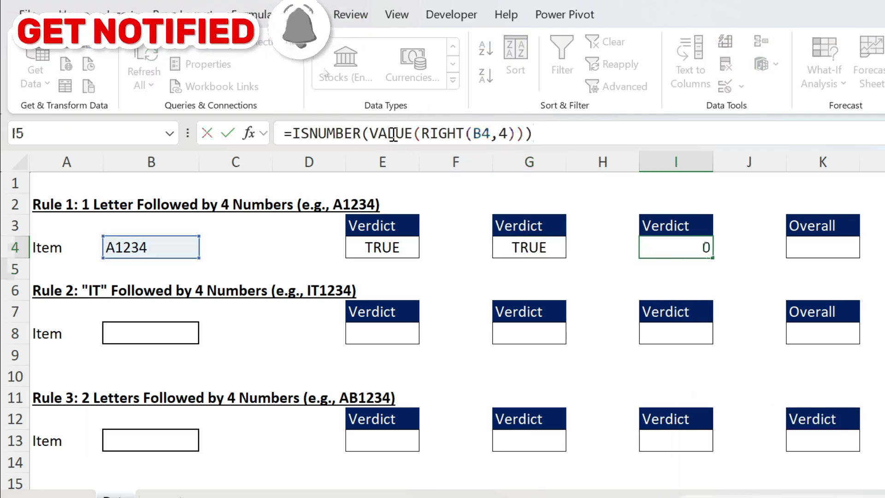
key(Up)
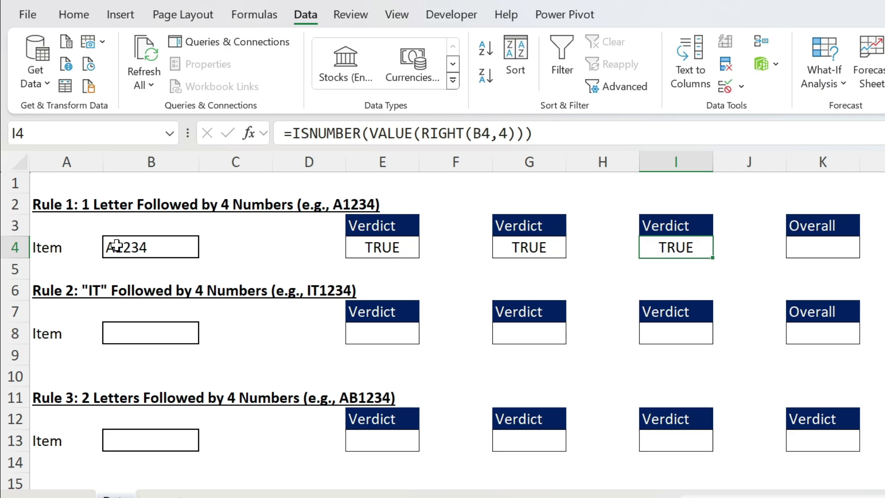
Step: Edit the I4 formula to test the item's first character, so it reads =ISNUMBER(VALUE(LEFT(B4,1)))
double_click(429, 133)
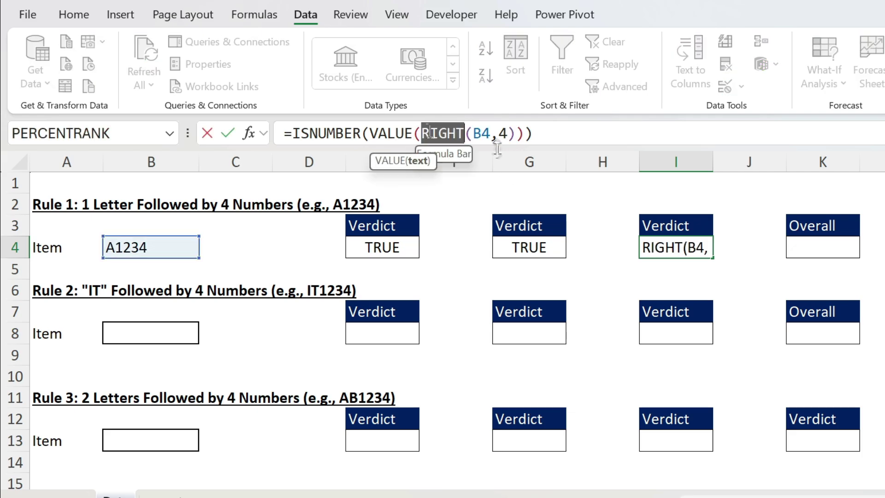
text(left)
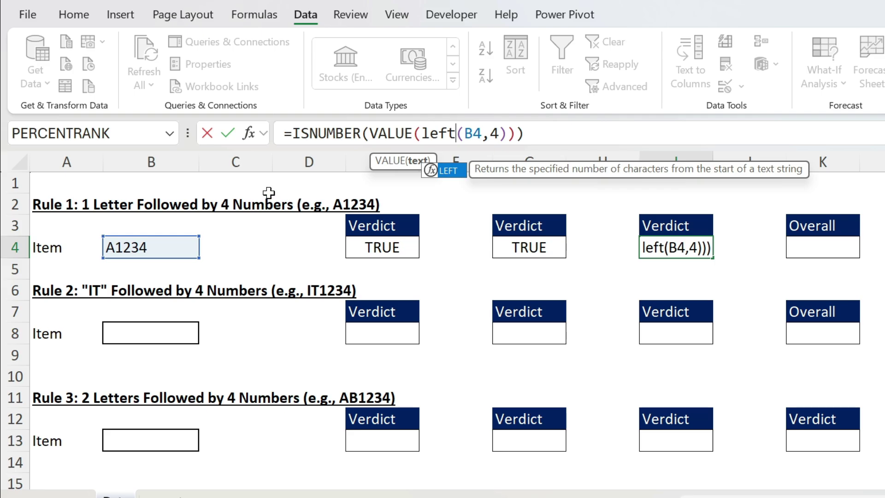
double_click(496, 133)
text(1)
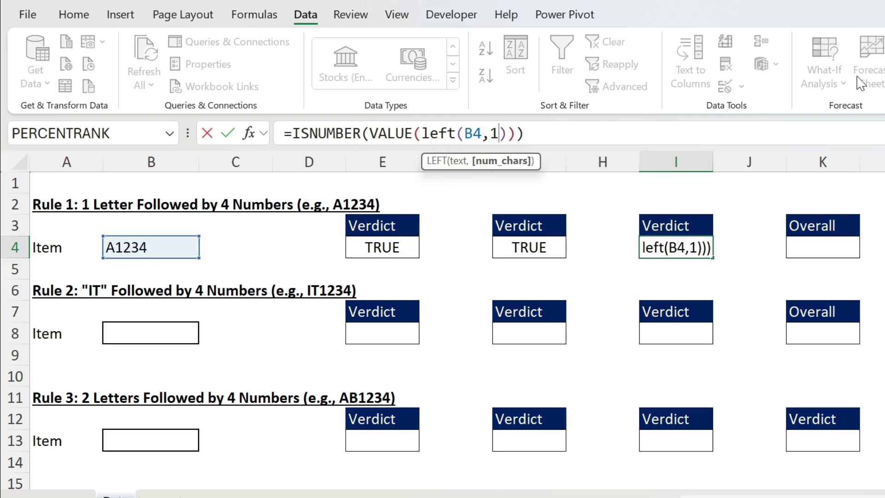
key(Return)
key(Up)
Step: Evaluate only the LEFT(B4,1) part of the I4 formula to inspect its result, leaving the formula without saving changes
drag(506, 135, 425, 143)
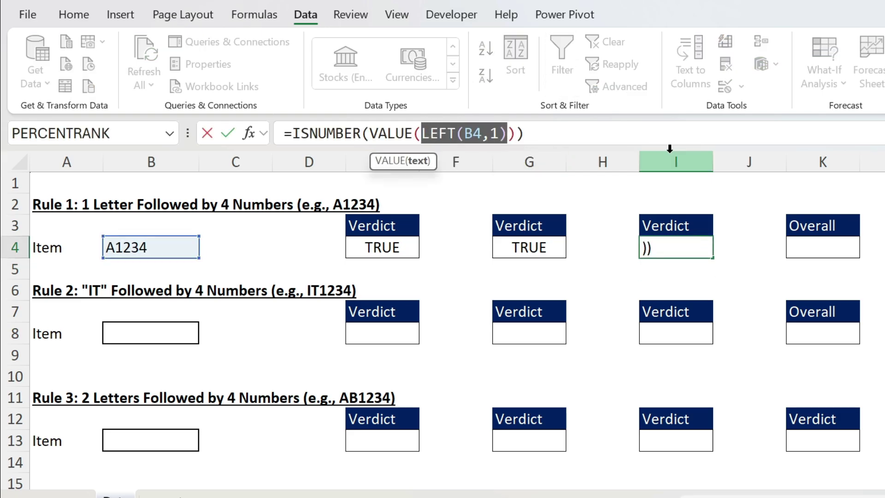
key(F9)
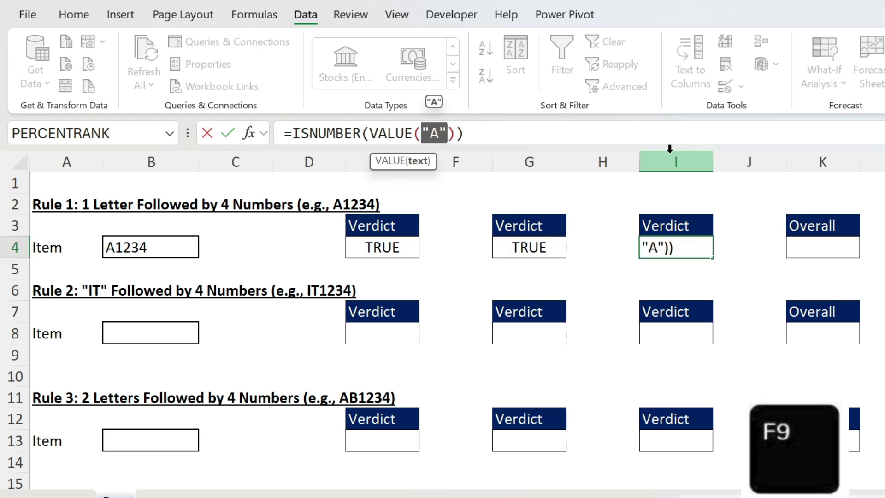
key(Escape)
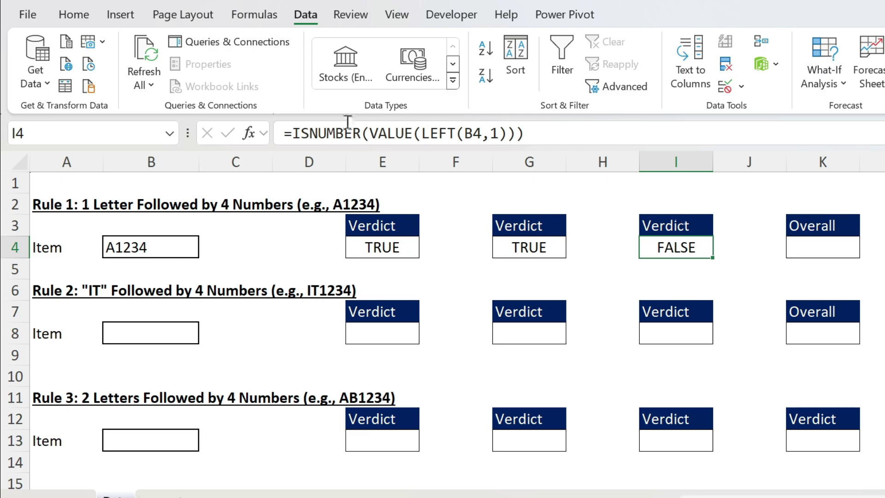
Step: Wrap the I4 formula in NOT so it reads =NOT(ISNUMBER(VALUE(LEFT(B4,1))))
click(295, 129)
text(not()
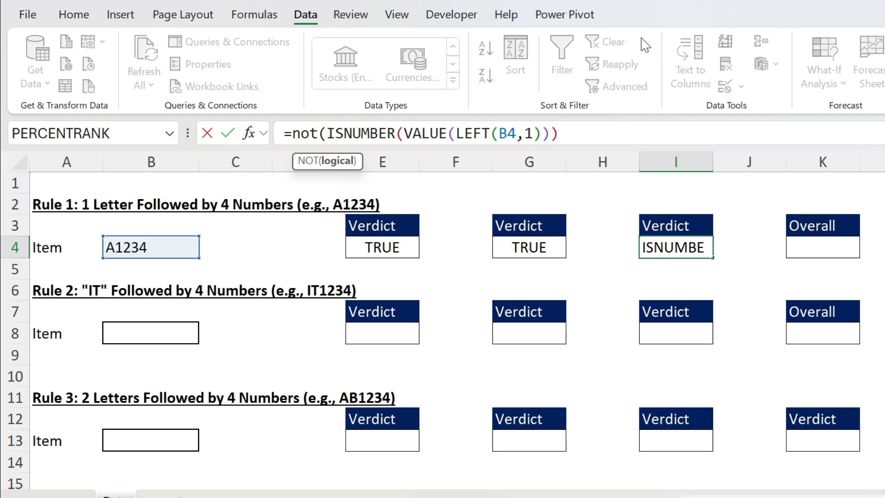
click(577, 135)
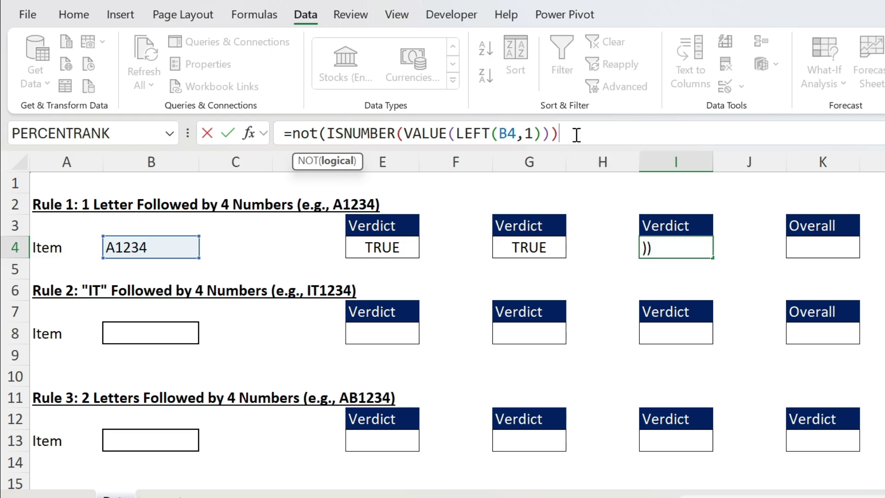
text())
key(ctrl+Return)
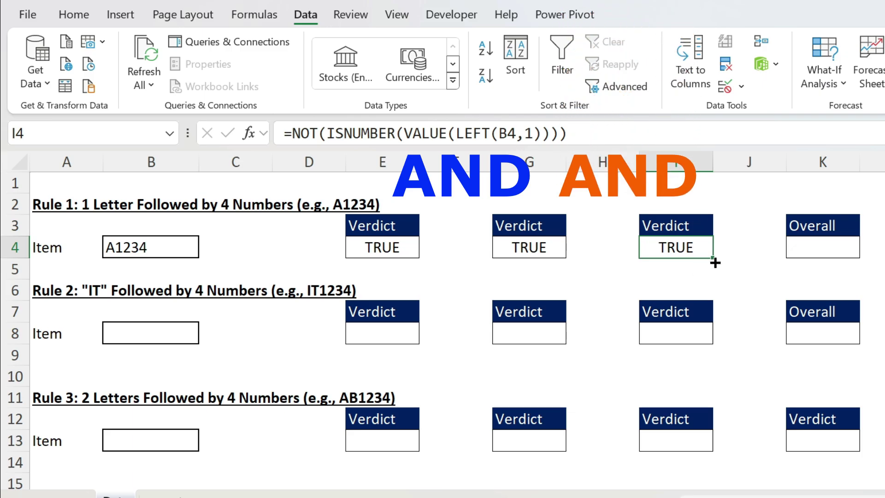
Step: Select the first Rule 1 verdict cell, E4, and show the Office clipboard, clearing all its collected items
click(377, 251)
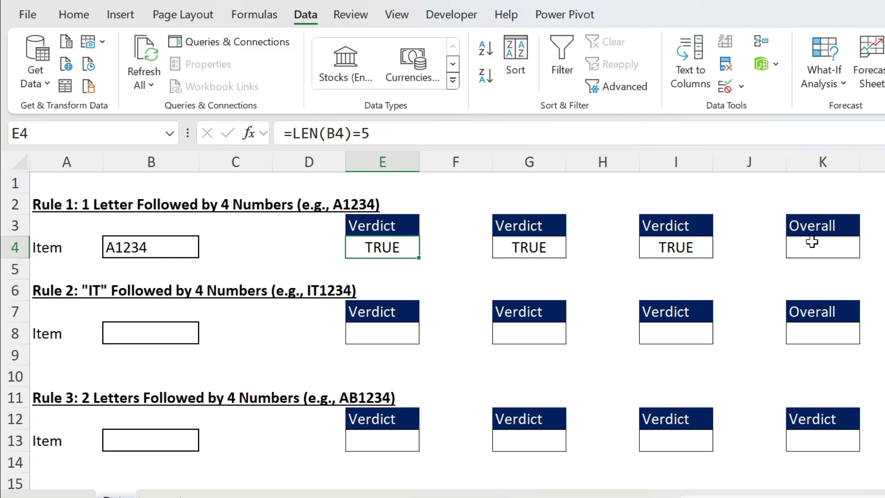
click(74, 14)
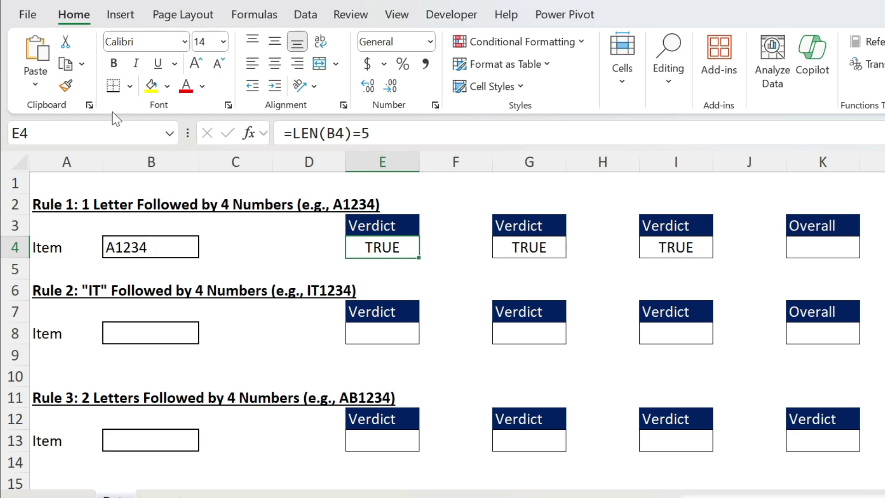
click(90, 105)
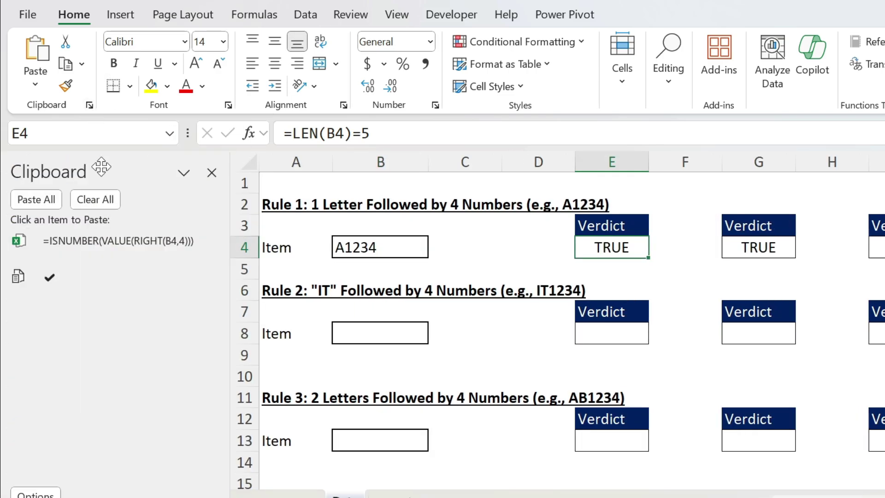
click(94, 199)
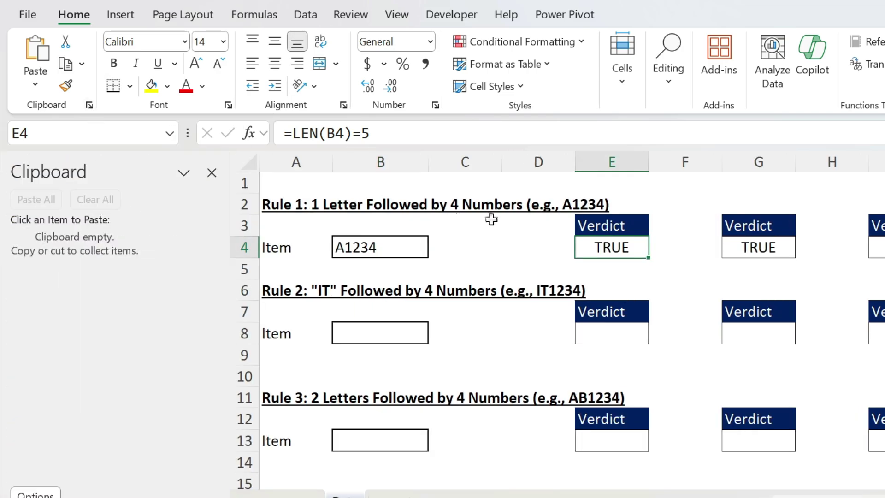
Step: Copy LEN(B4)=5 from the E4 formula to the clipboard, without the leading equals sign
drag(371, 133, 292, 134)
key(ctrl+c)
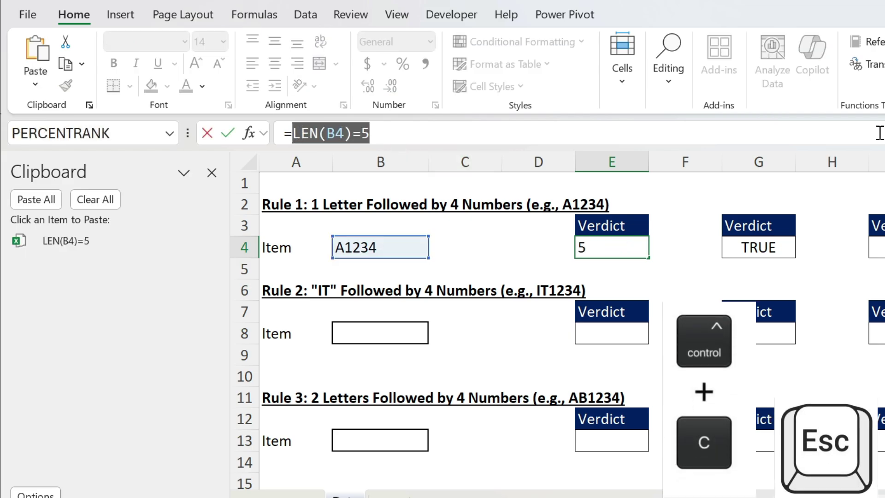
key(Escape)
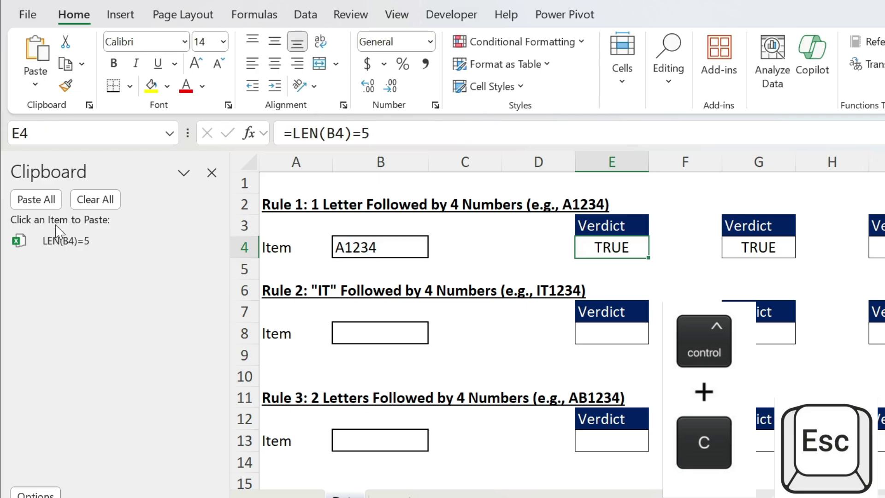
Step: Copy ISNUMBER(VALUE(RIGHT(B4,4))) from the G4 formula to the clipboard, without the leading equals sign
click(761, 245)
drag(533, 133, 308, 149)
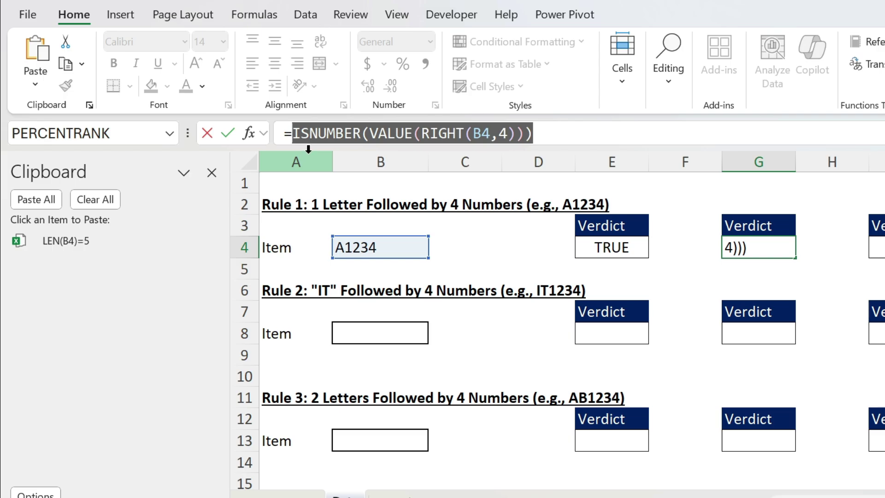
key(ctrl+c)
key(Escape)
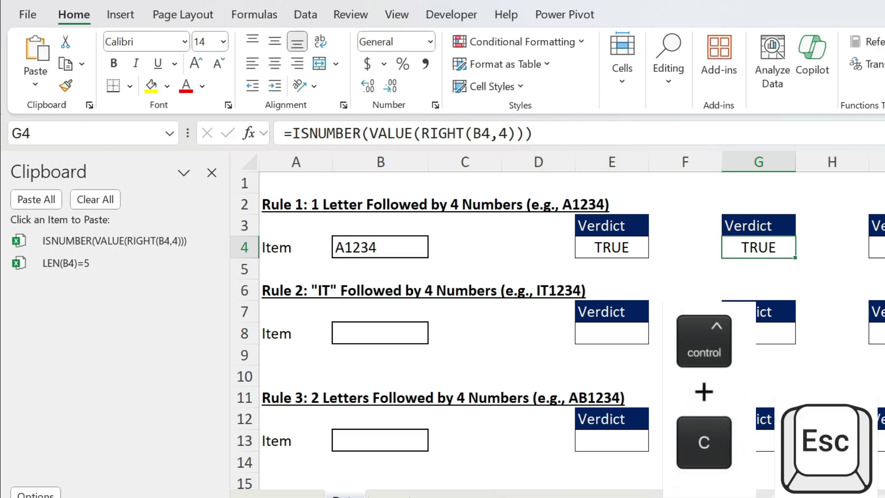
Step: Copy NOT(ISNUMBER(VALUE(LEFT(B4,1)))) from the I4 formula to the clipboard, without the leading equals sign
key(Right)
key(Right)
drag(579, 123, 294, 127)
key(ctrl+c)
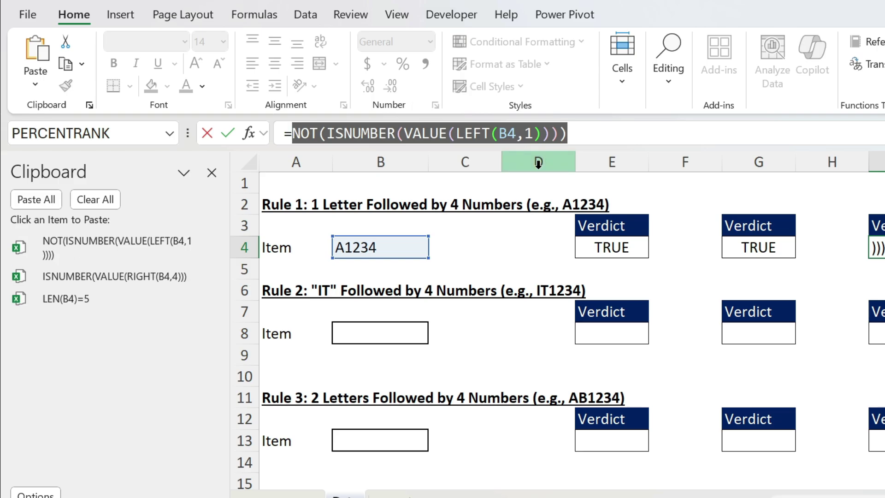
key(Escape)
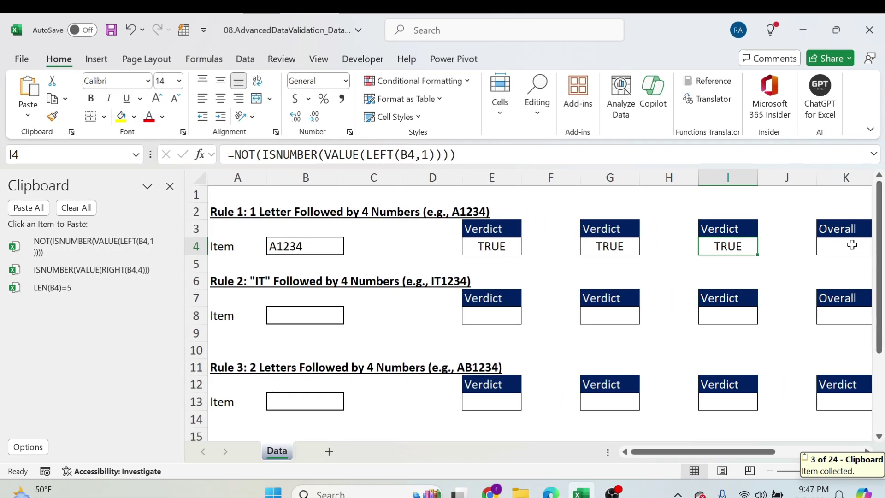
Step: Enter an AND formula in the Rule 1 Overall cell K4 that combines the three collected checks: LEN(B4)=5, ISNUMBER(VALUE(RIGHT(B4,4))) and NOT(ISNUMBER(VALUE(LEFT(B4,1))))
click(852, 245)
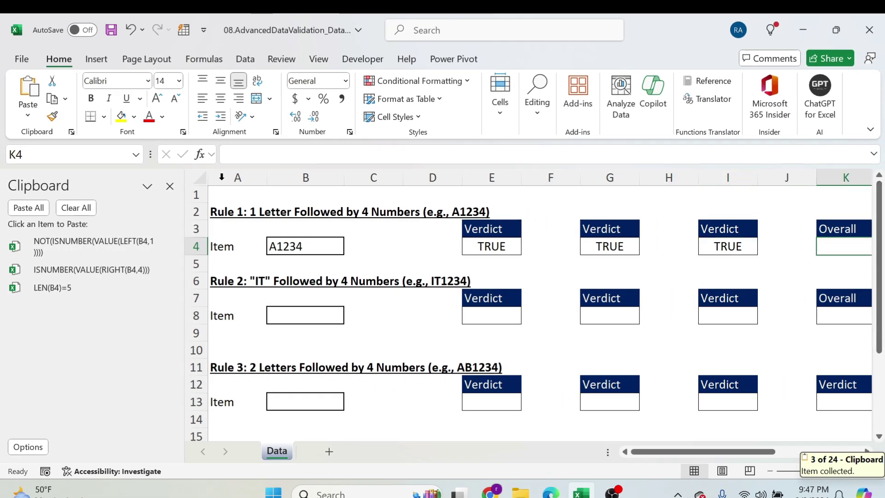
click(252, 160)
text(=and()
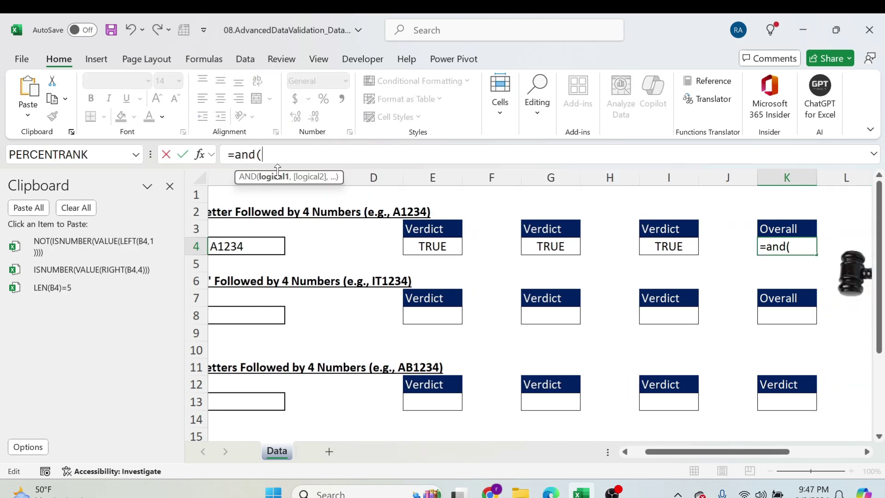
click(81, 294)
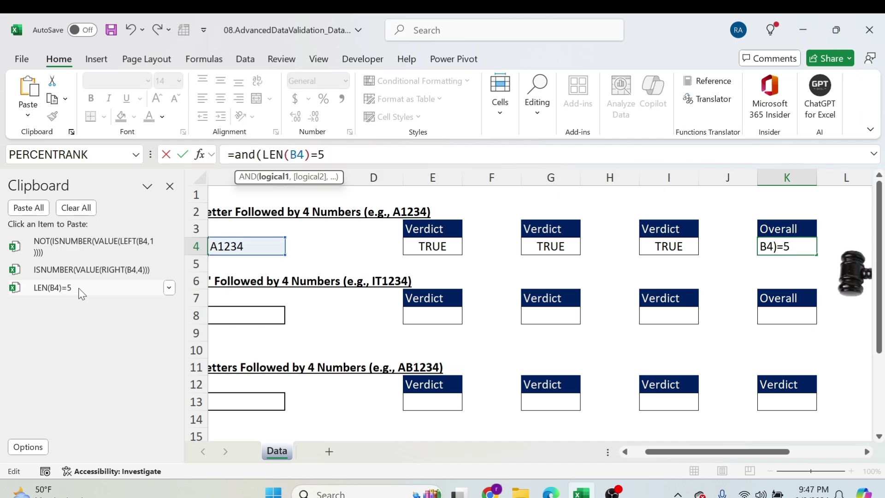
text(,)
click(75, 270)
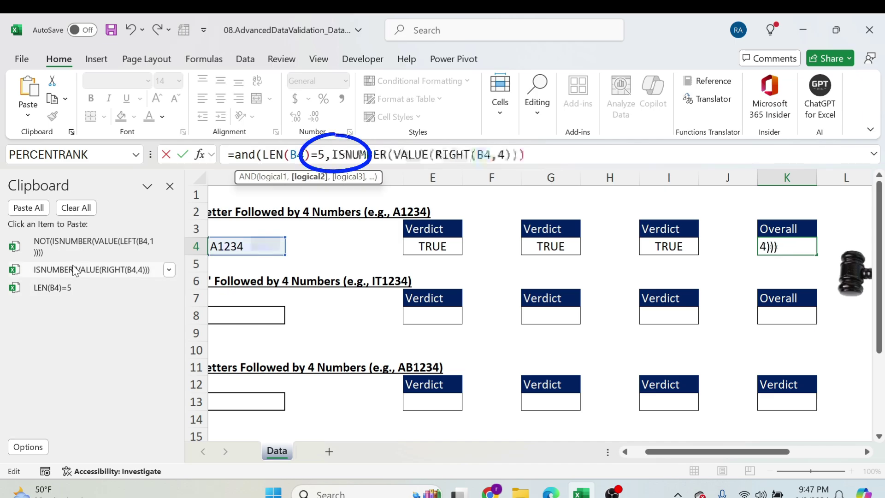
text(,)
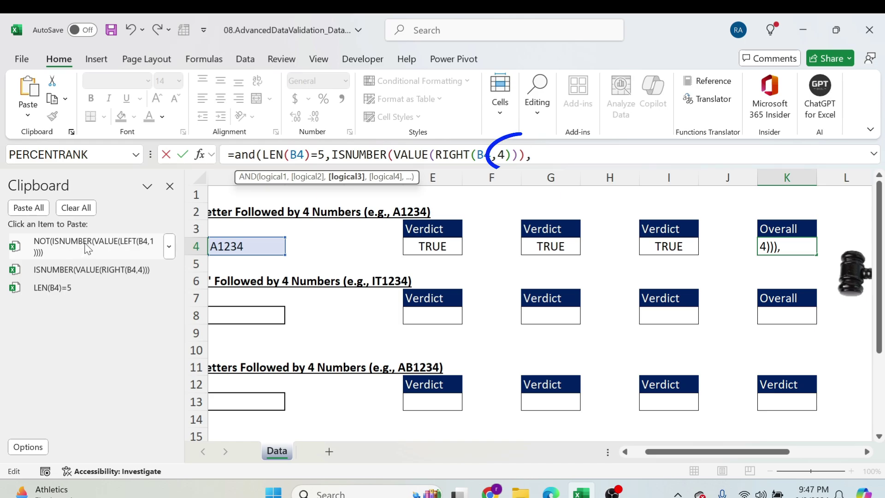
click(88, 247)
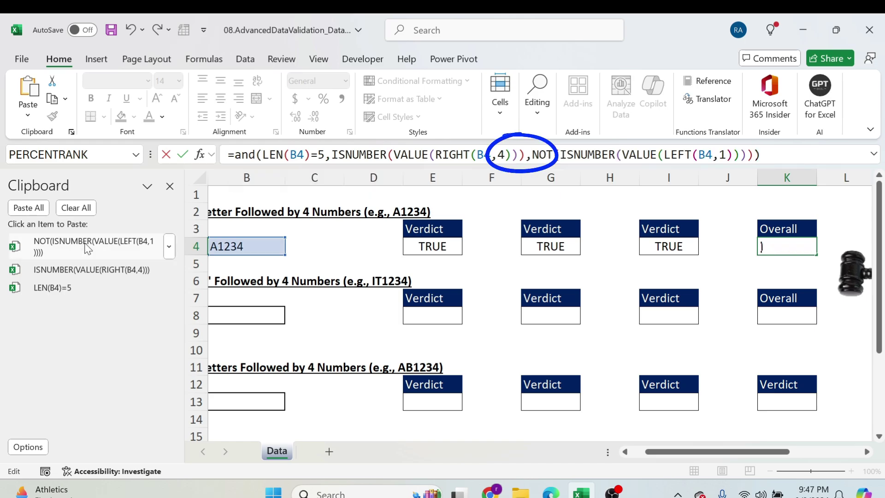
key(Return)
key(Up)
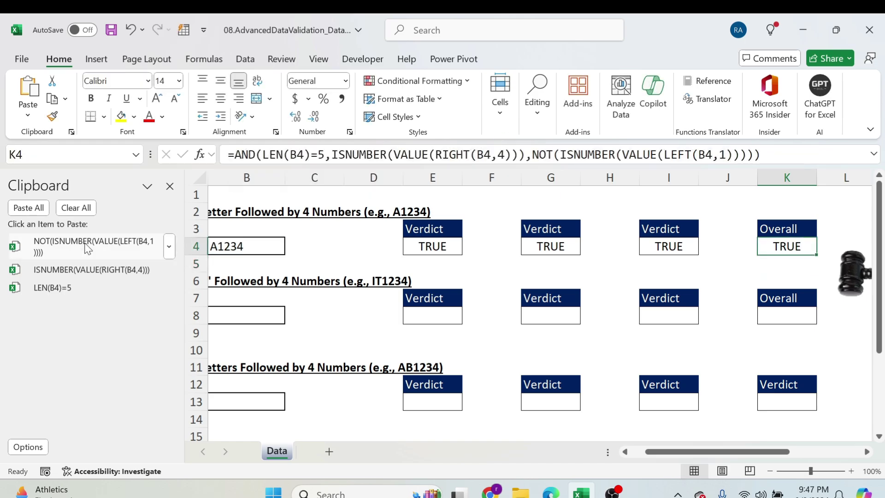
Step: Hide the Office clipboard and copy the complete AND formula text from K4, including the equals sign, leaving the cell unchanged
click(170, 186)
drag(144, 246, 2, 247)
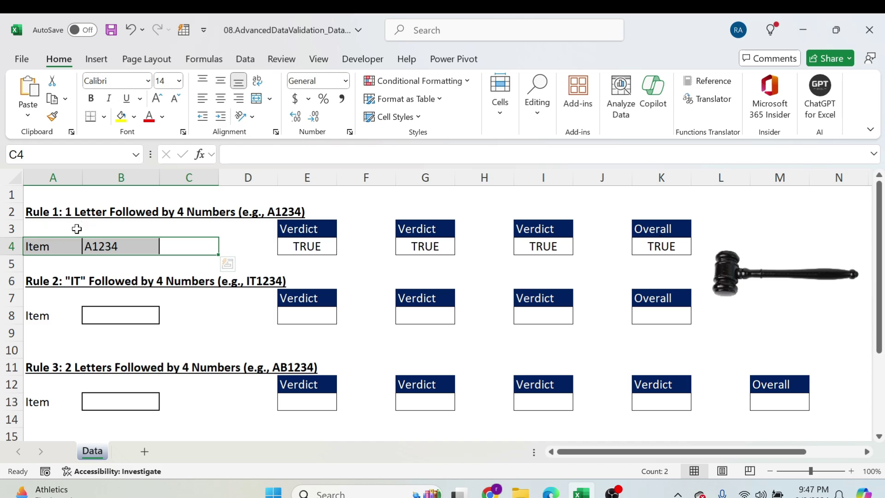
click(644, 243)
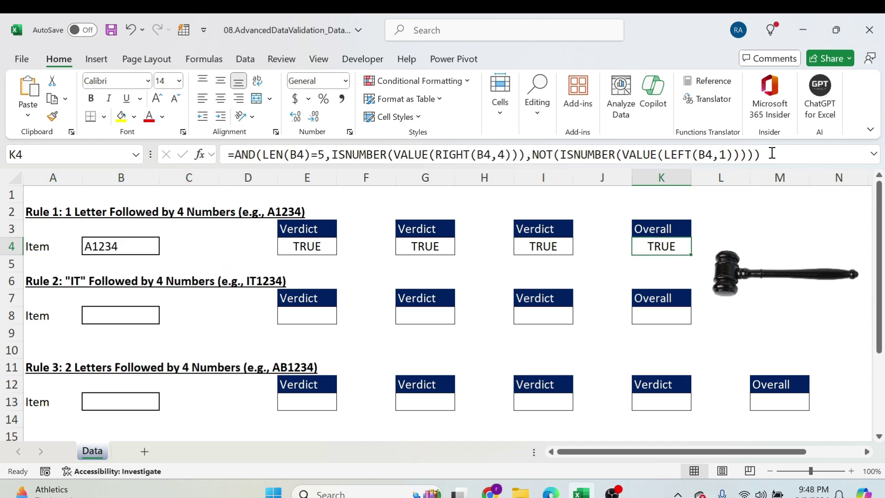
drag(772, 153, 152, 154)
key(ctrl+c)
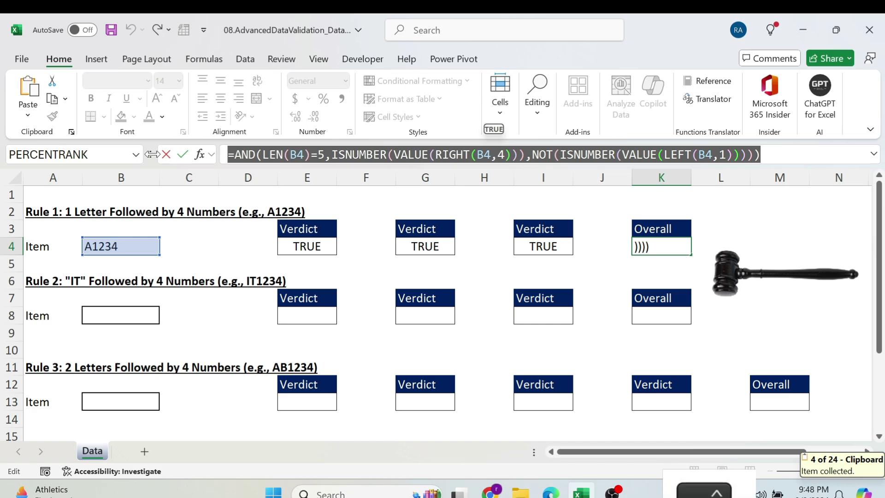
key(Escape)
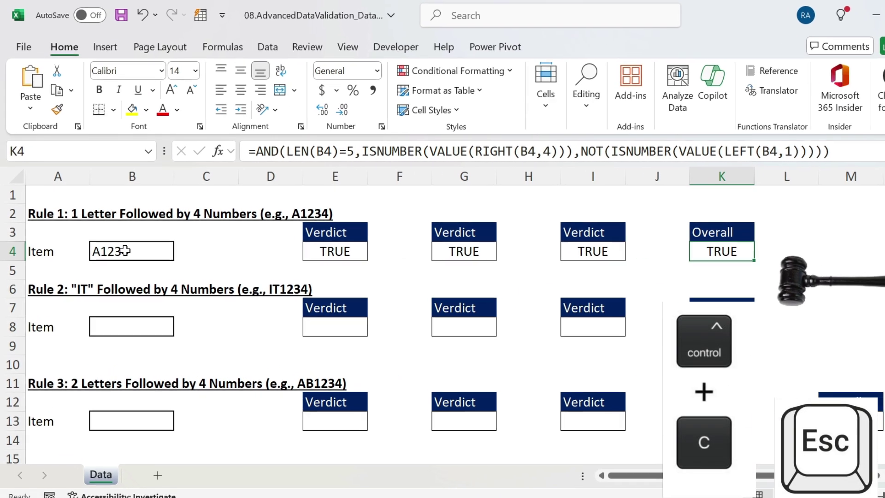
Step: Apply Custom data validation to the Rule 1 item cell B4, using the copied AND formula
click(125, 250)
click(267, 47)
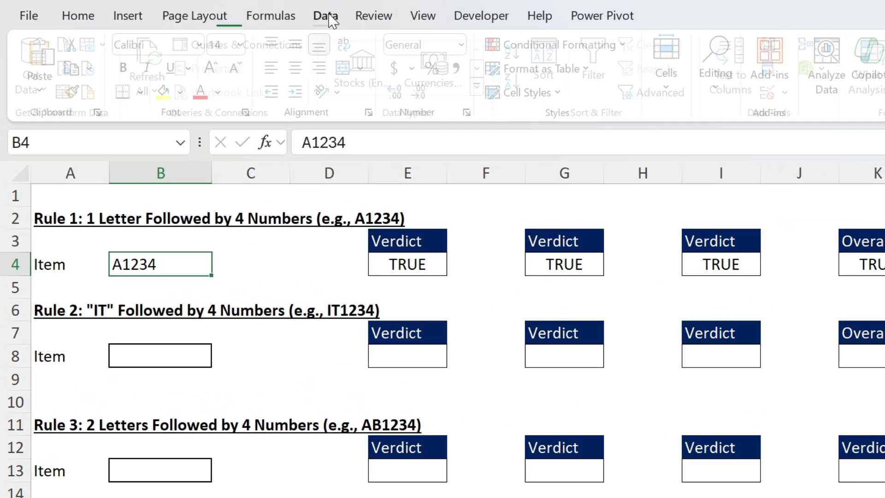
click(773, 93)
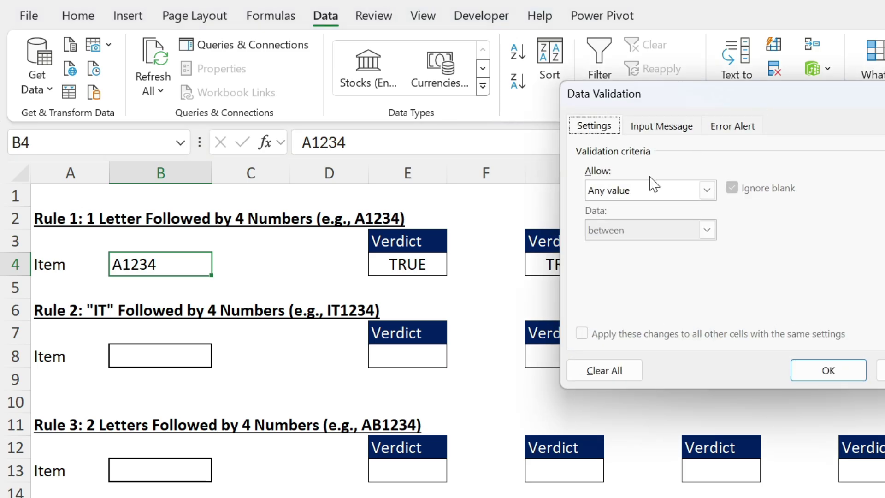
click(646, 197)
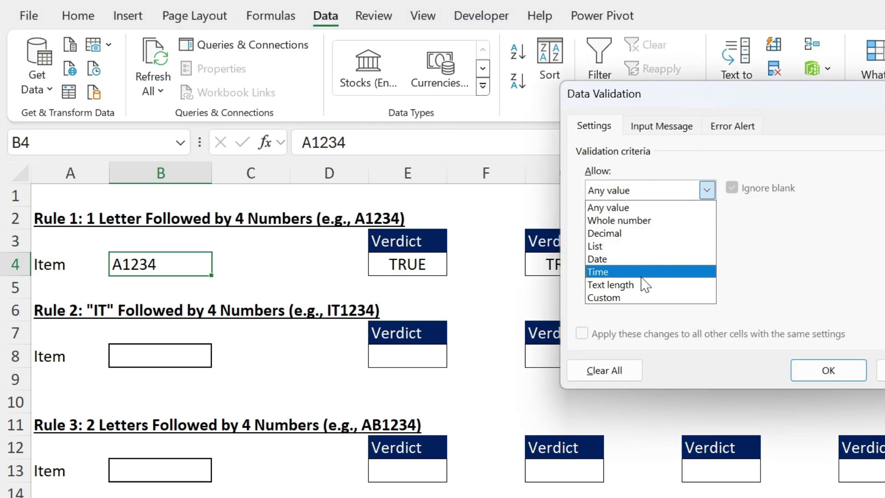
click(644, 297)
click(645, 263)
key(ctrl+v)
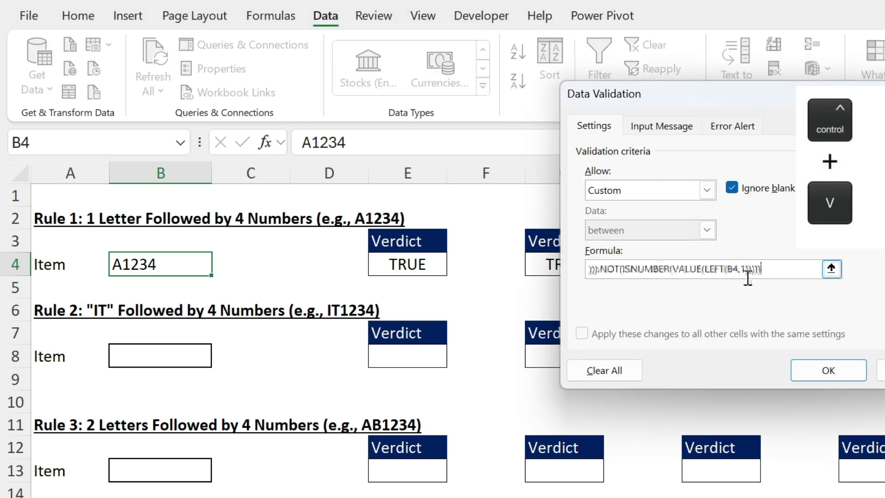
click(829, 370)
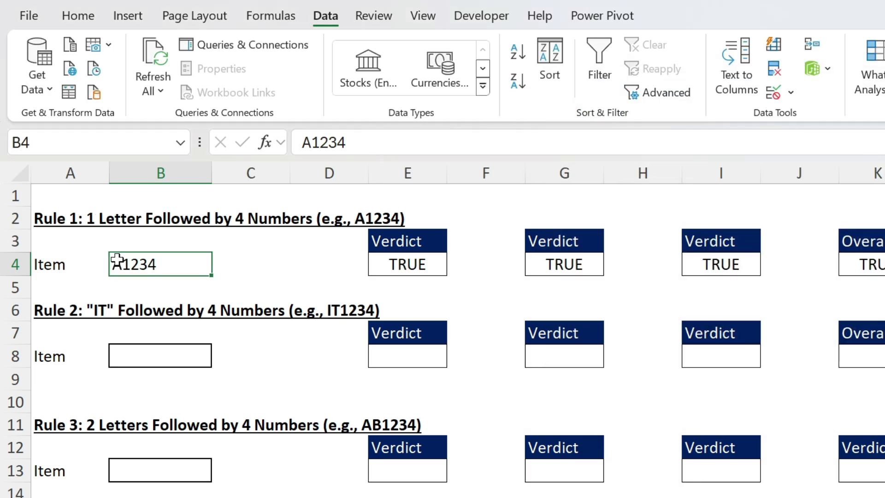
Step: Test the validation on B4 by changing the item code to A123P, and cancel the entry
click(348, 143)
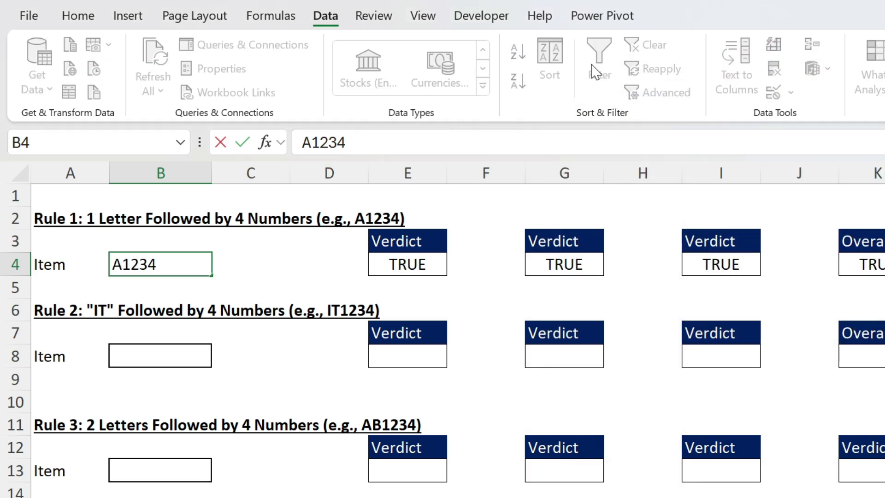
text(P)
key(Return)
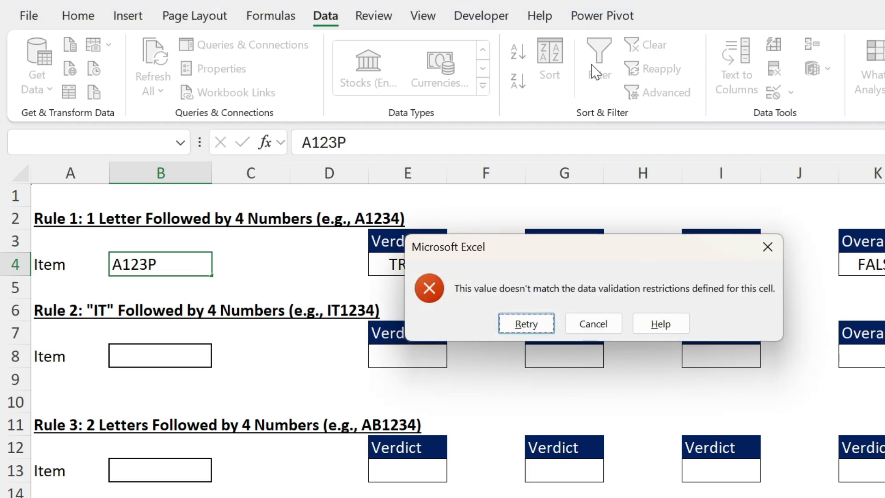
drag(608, 254, 599, 332)
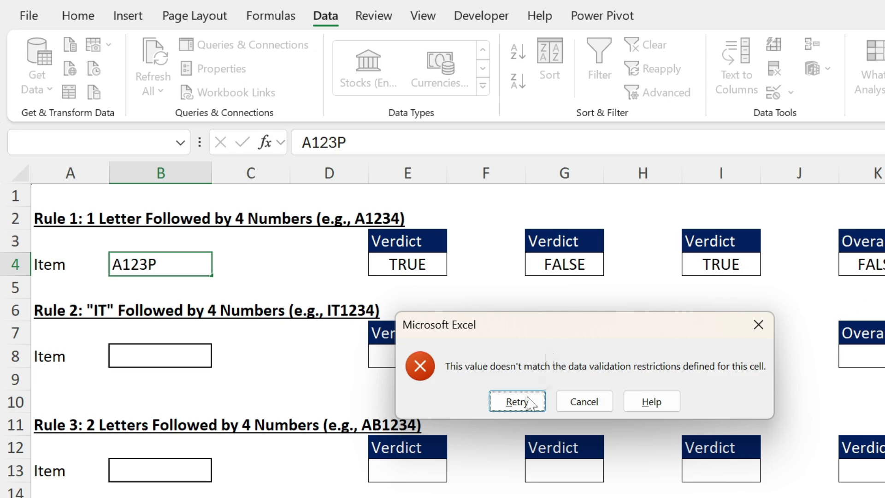
click(580, 402)
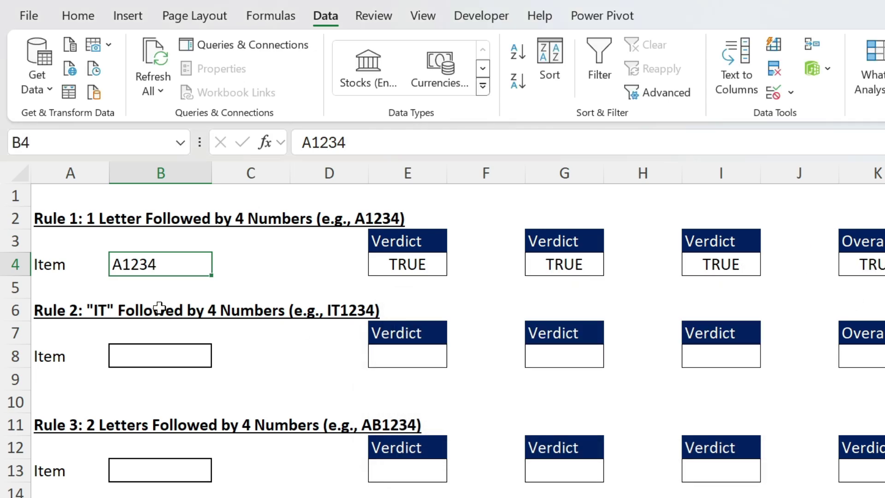
Step: Enter the sample item code IT1234 in the Rule 2 item cell B8
click(176, 364)
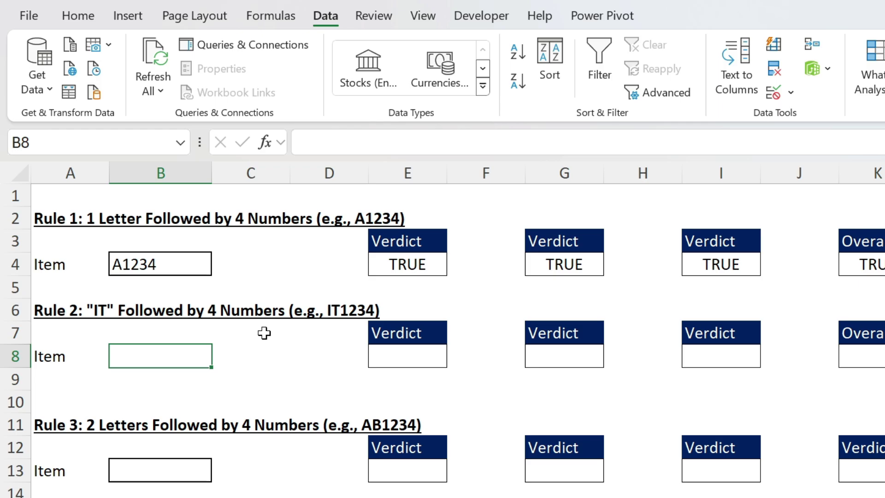
text(IT1234)
key(Return)
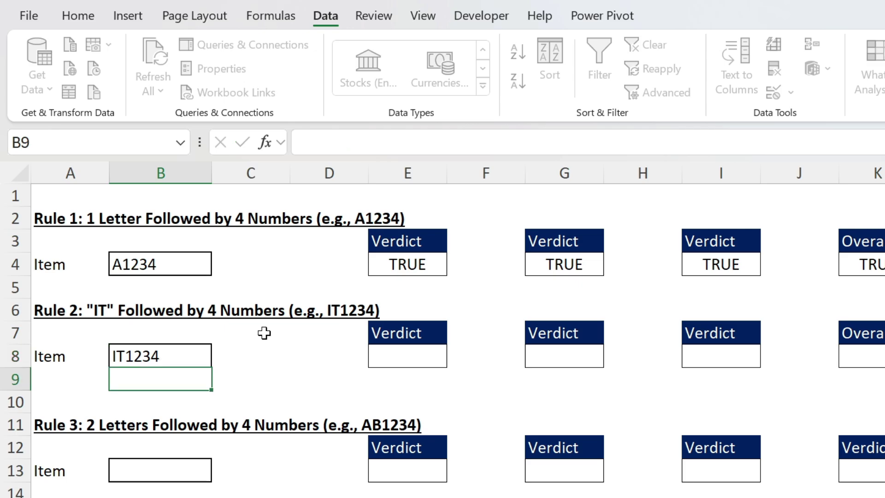
key(Up)
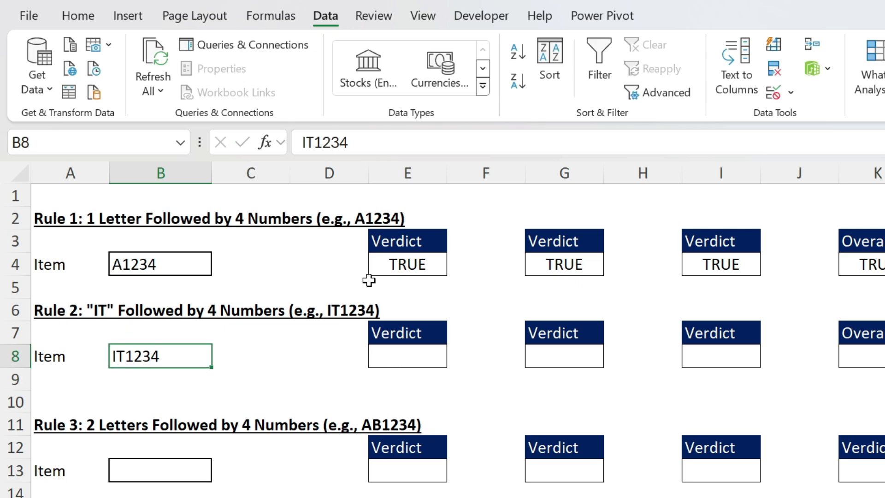
Step: Copy the length check from E4 to the first Rule 2 verdict cell E8 and change its required length to 6
click(391, 267)
key(ctrl+c)
click(400, 357)
key(ctrl+v)
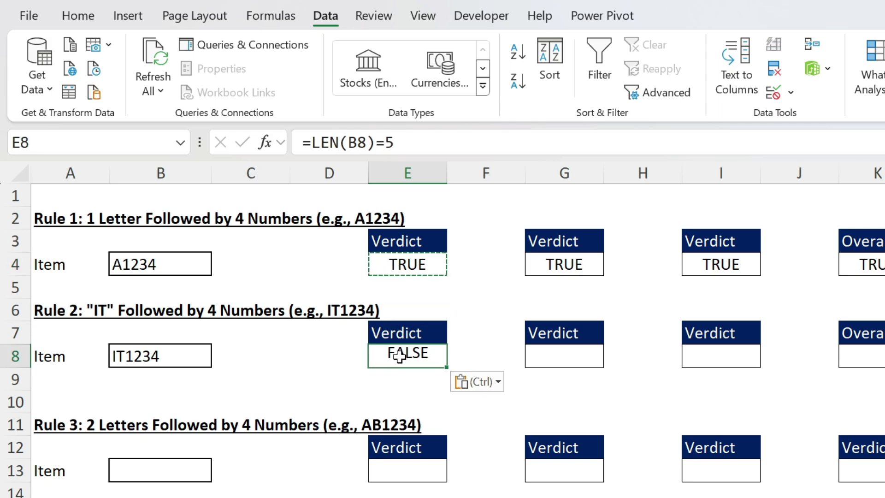
click(407, 143)
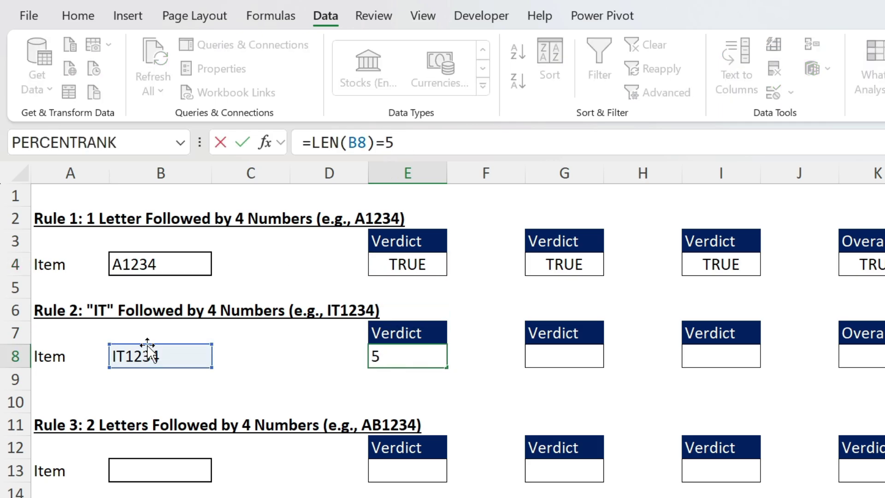
key(BackSpace)
text(6)
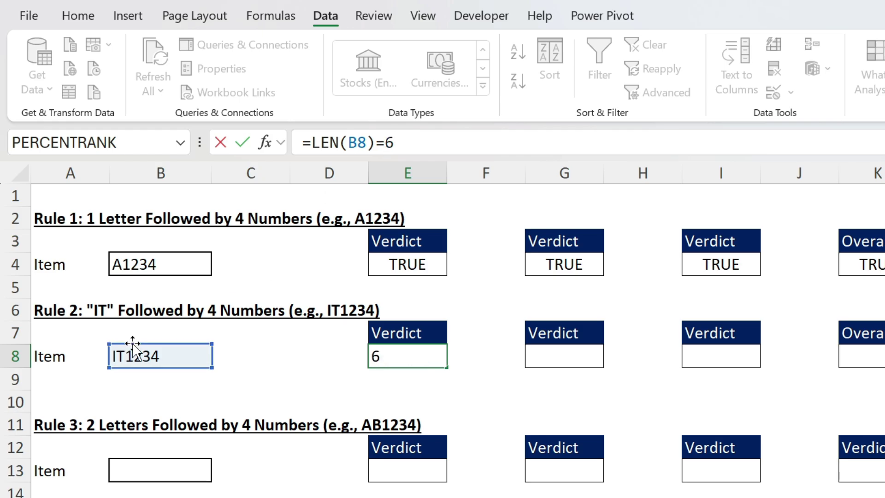
key(ctrl+Return)
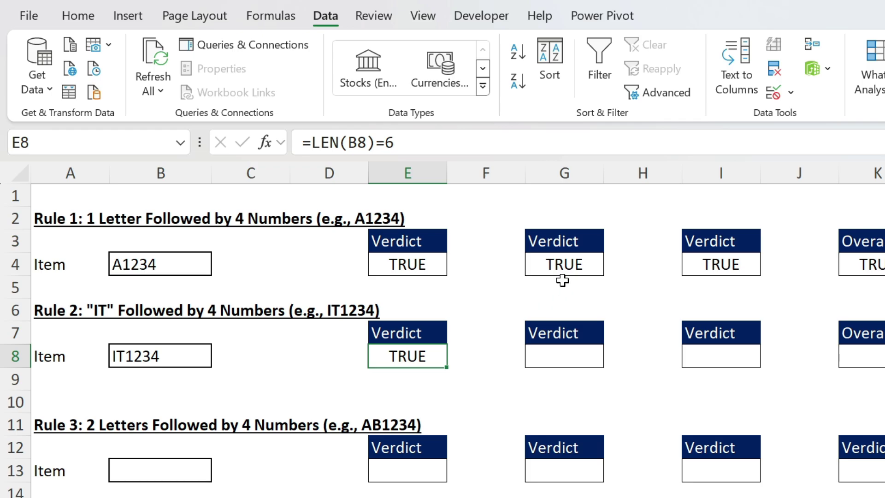
Step: Copy the four-number check from G4 to the second Rule 2 verdict cell, G8, and review its formula
click(563, 265)
key(ctrl+c)
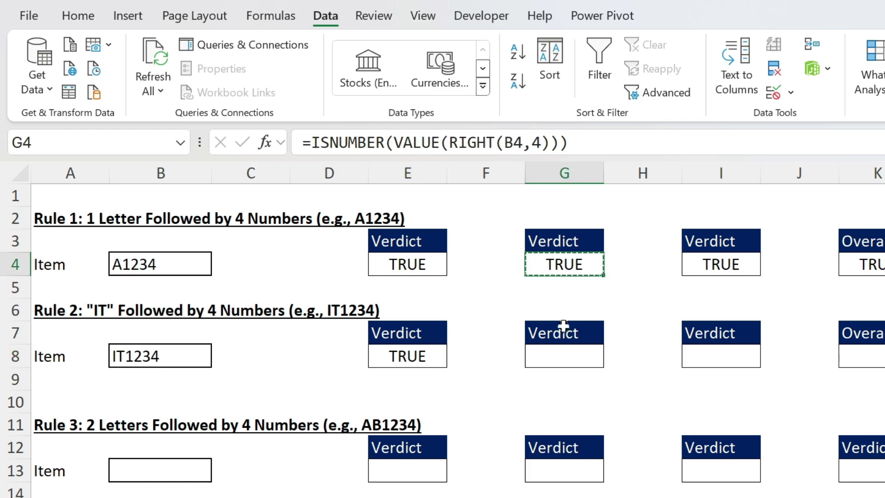
click(561, 353)
key(ctrl+v)
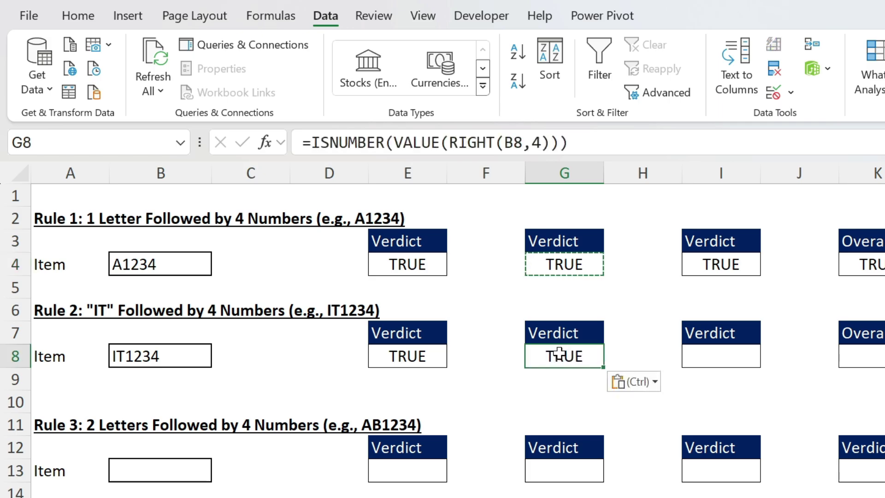
click(496, 144)
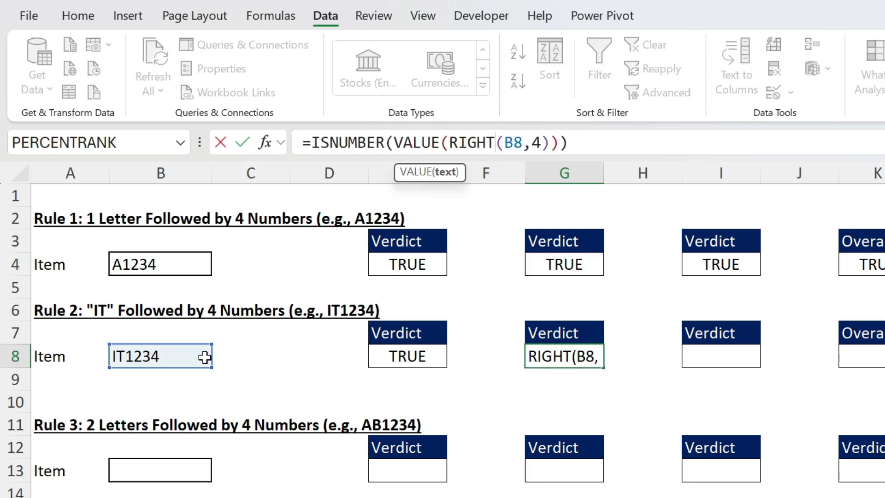
key(shift+Tab)
Step: Test the Rule 2 checks by changing the item code in B8 to IT12y4, and undo the change
key(Left)
key(Left)
key(Left)
key(Left)
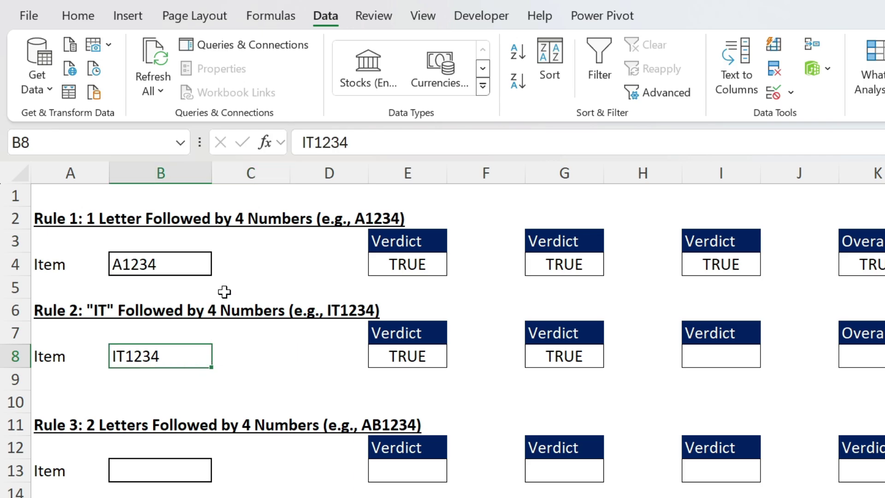
drag(346, 143, 336, 143)
text(y)
key(Return)
key(Up)
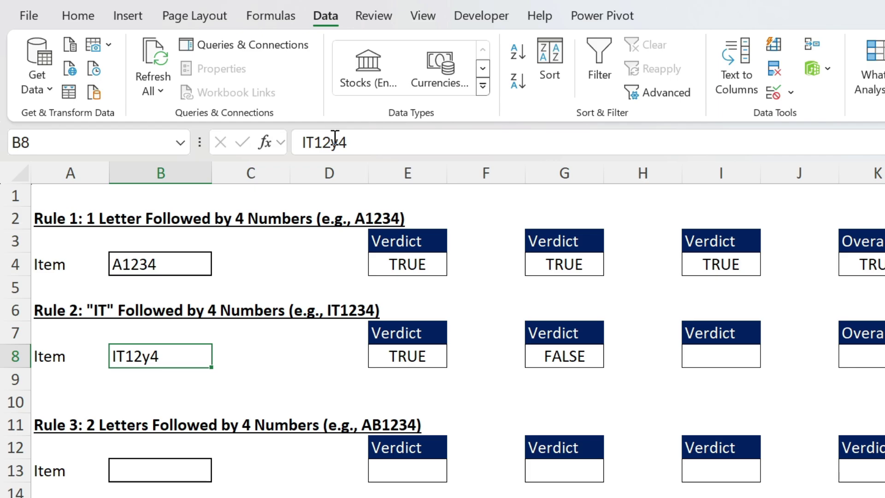
key(ctrl+z)
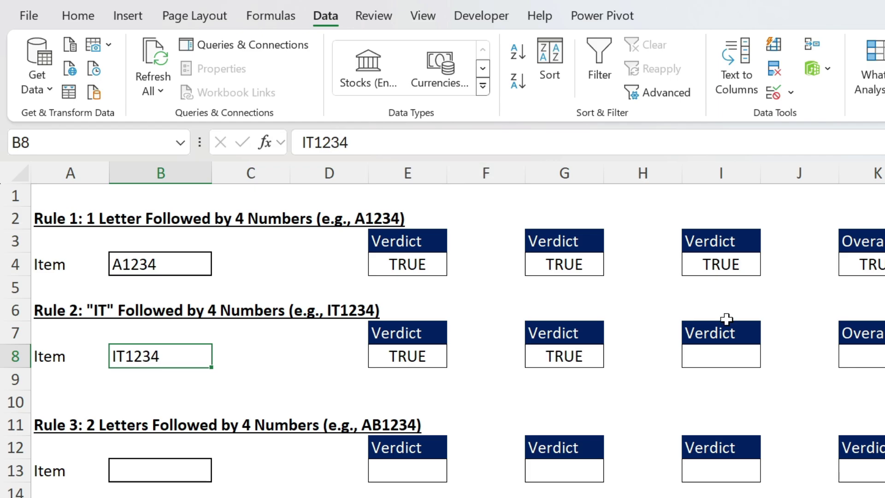
Step: Enter the formula =LEFT(B8,2) in the third Rule 2 verdict cell, I8
click(717, 351)
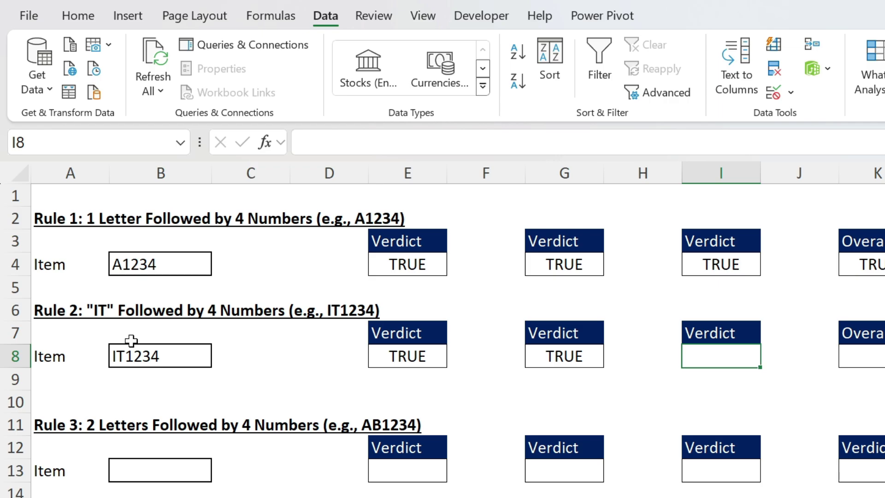
click(316, 142)
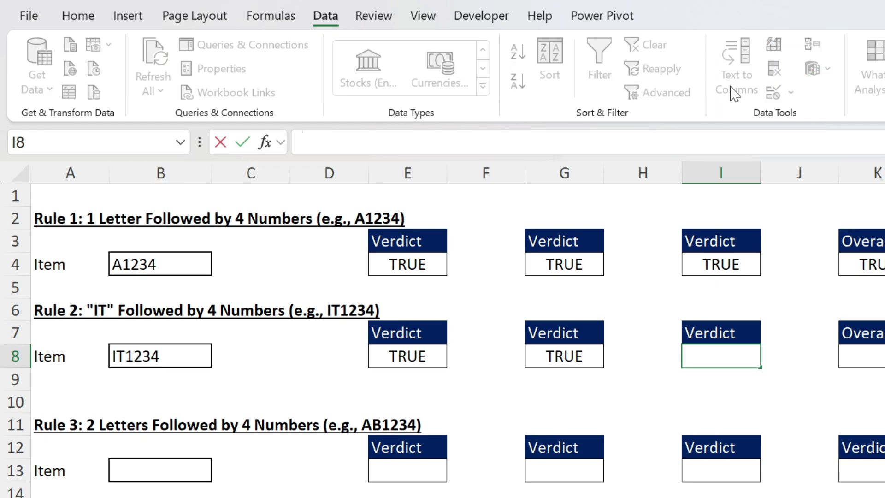
text(=left()
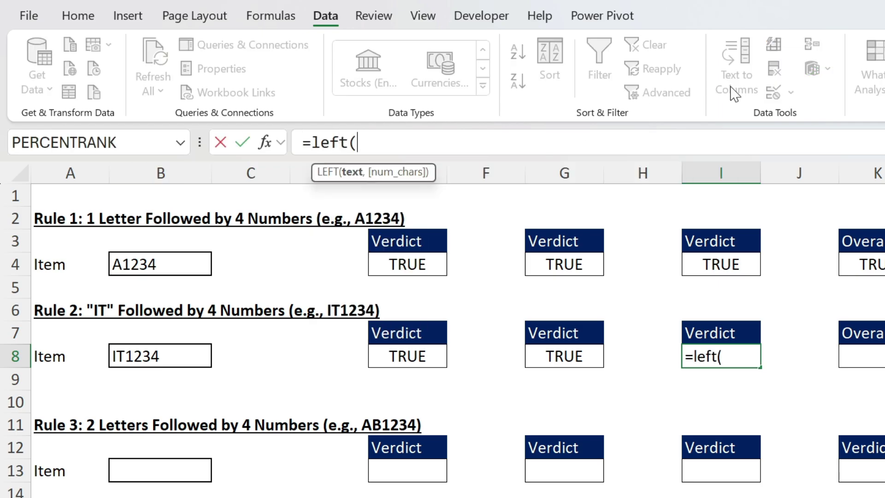
click(159, 356)
text(,2))
key(Return)
key(Up)
Step: Extend the formula in I8 with the comparison ="IT" so it checks the first two characters
click(436, 141)
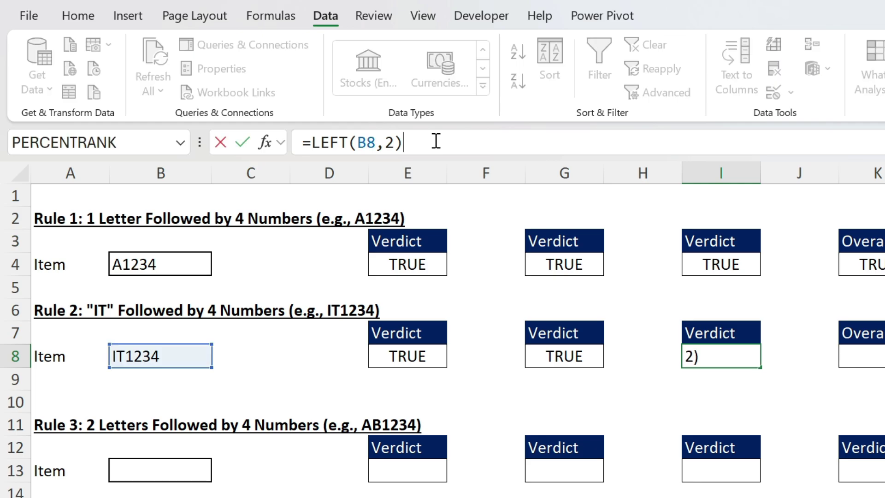
text(="IT)
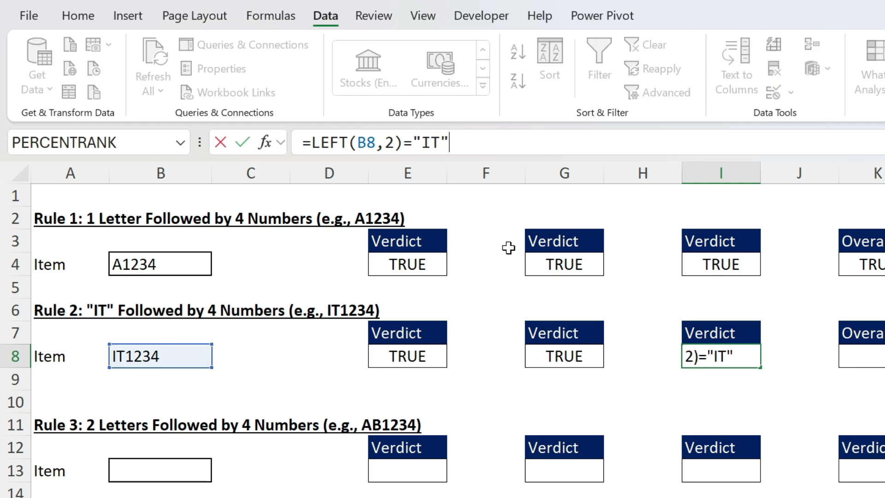
key(ctrl+Return)
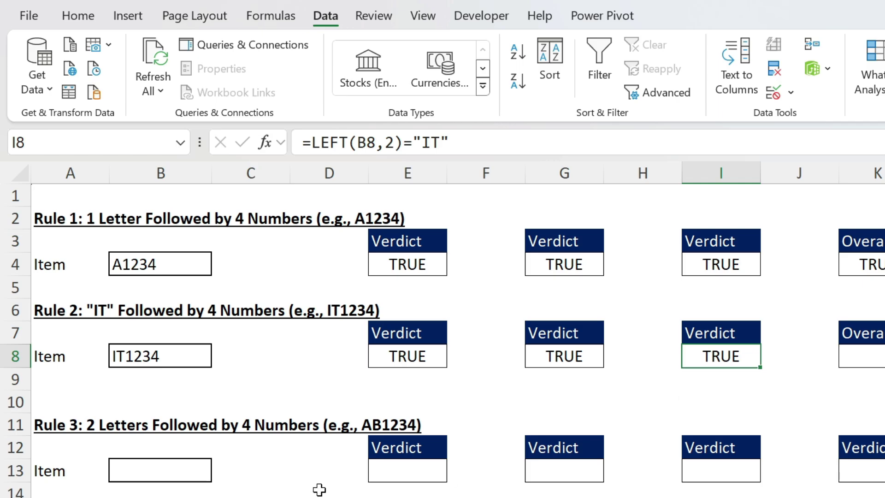
Step: Test the "IT" check by changing the item code in B8 to AT1234, and restore it to IT1234
click(144, 357)
click(302, 144)
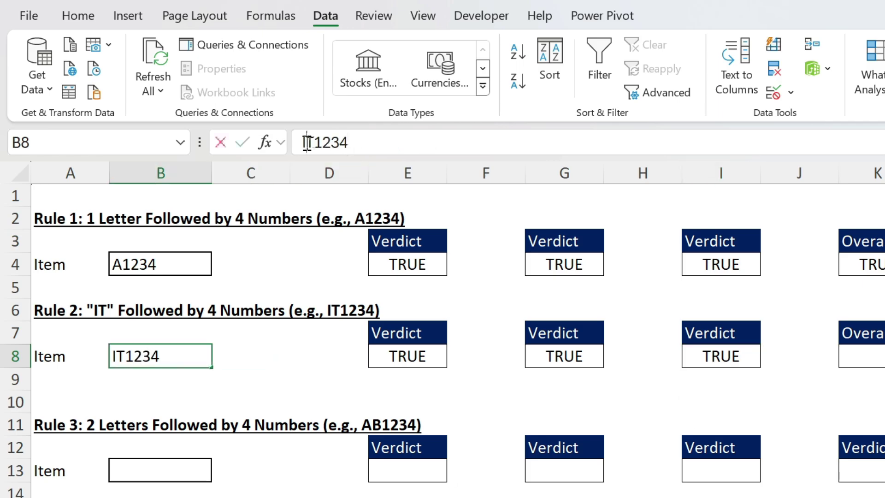
key(Delete)
text(A)
key(Return)
key(Up)
click(302, 144)
key(Delete)
text(I)
key(Return)
key(Up)
Step: Open the Office Clipboard and clear all its collected items
click(78, 9)
click(95, 112)
click(101, 213)
Step: Copy the length check LEN(B8)=6 from E8 to the clipboard, without its leading equals sign
key(Right)
key(Right)
key(Right)
drag(511, 136, 309, 141)
key(ctrl+c)
key(Escape)
Step: Collect ISNUMBER(VALUE(RIGHT(B8,4))) from G8 and LEFT(B8,2)="IT" from I8 on the clipboard, without their leading equals signs
click(792, 356)
drag(569, 141, 312, 137)
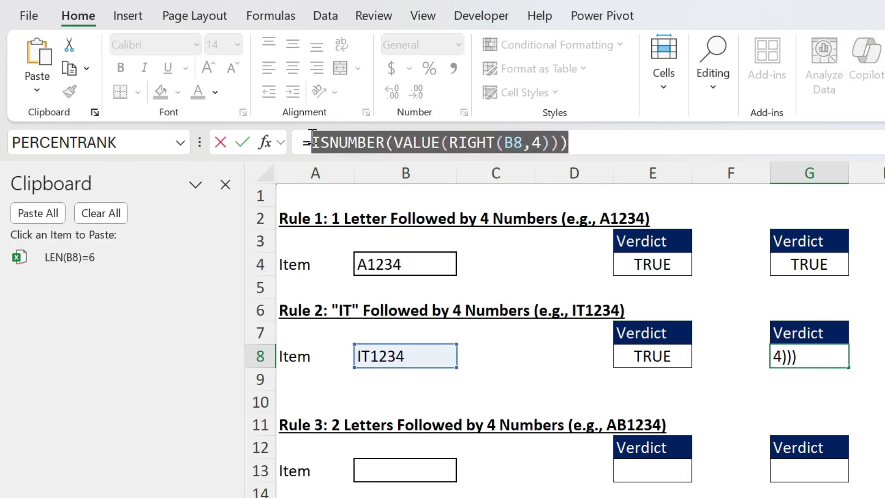
key(ctrl+c)
key(Escape)
key(Right)
key(Right)
drag(447, 143, 311, 142)
key(ctrl+c)
key(Escape)
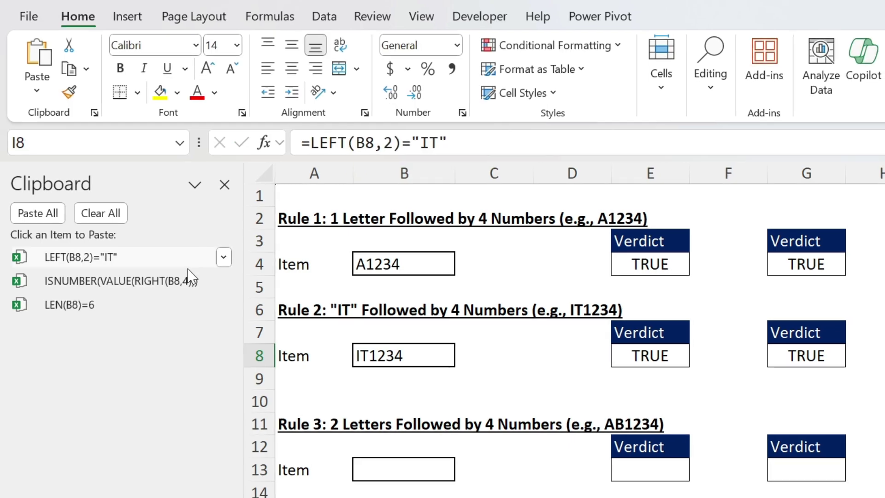
Step: Start an AND formula in the Rule 2 overall cell, K8
key(Right)
key(Right)
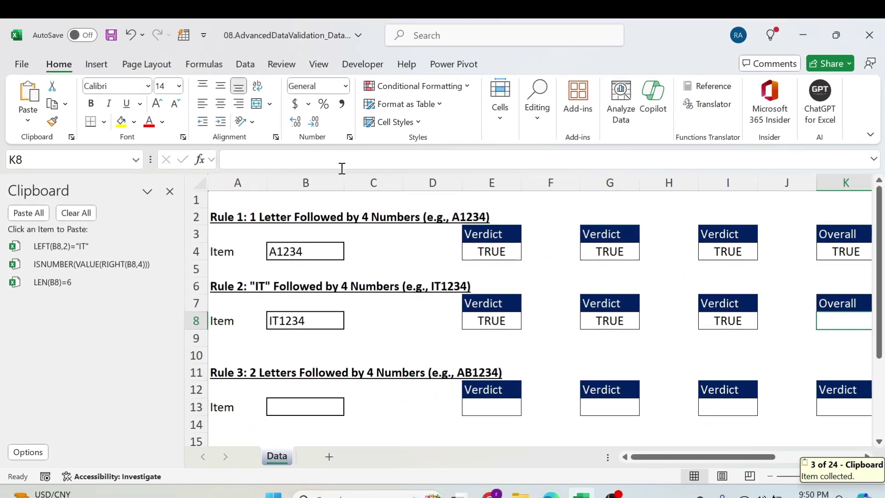
text(=a)
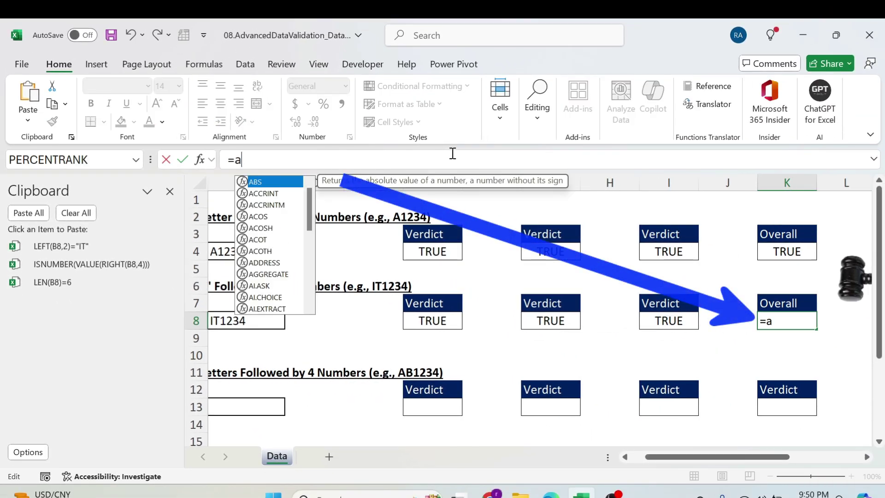
text(nd)
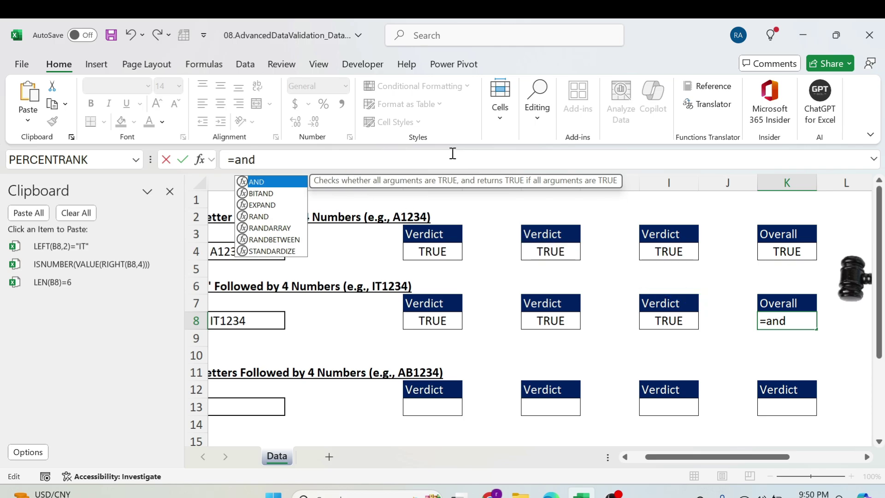
text(()
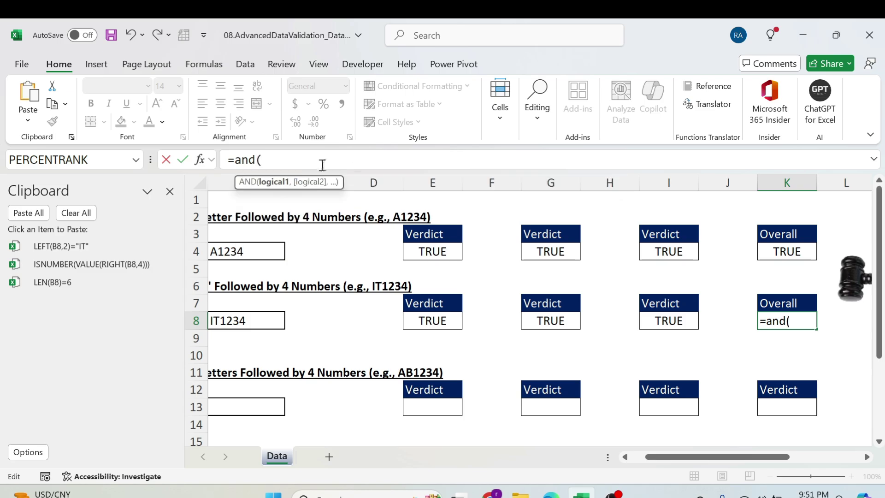
text(or()
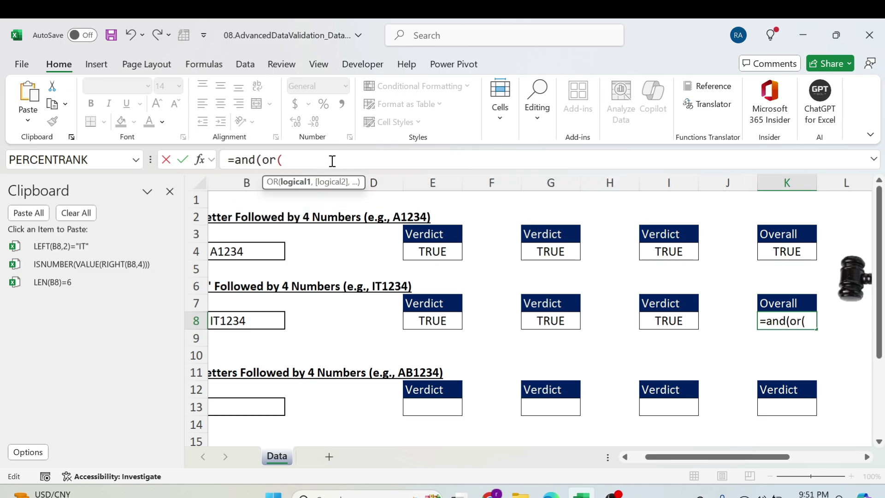
key(BackSpace)
key(BackSpace)
key(BackSpace)
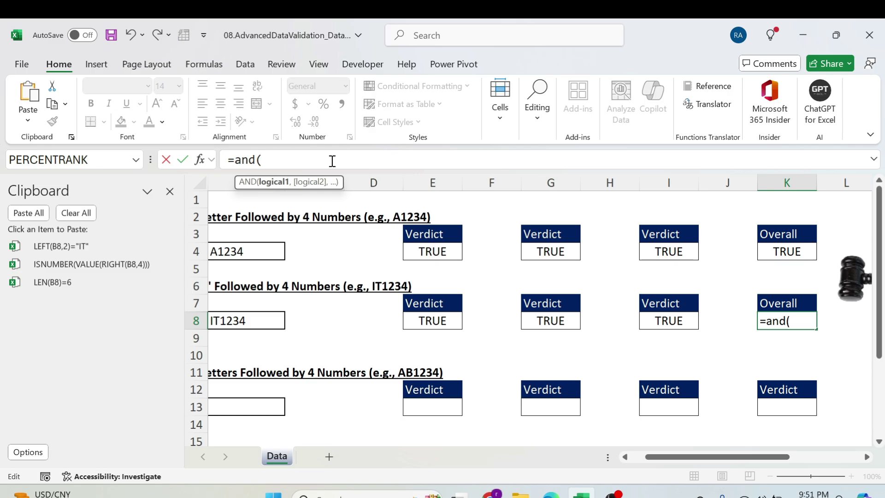
Step: Complete the AND formula in K8 with the collected checks LEN(B8)=6, ISNUMBER(VALUE(RIGHT(B8,4))) and LEFT(B8,2)="IT"
click(53, 282)
text(,)
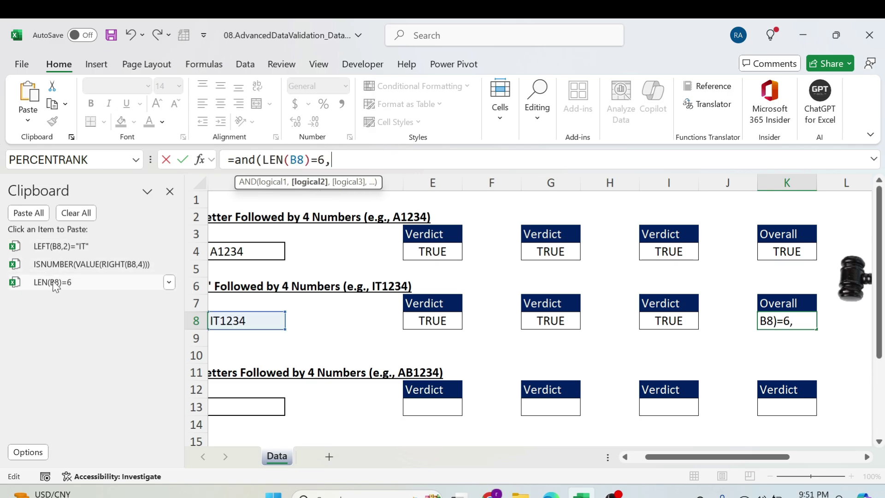
click(58, 267)
text(,4))),)
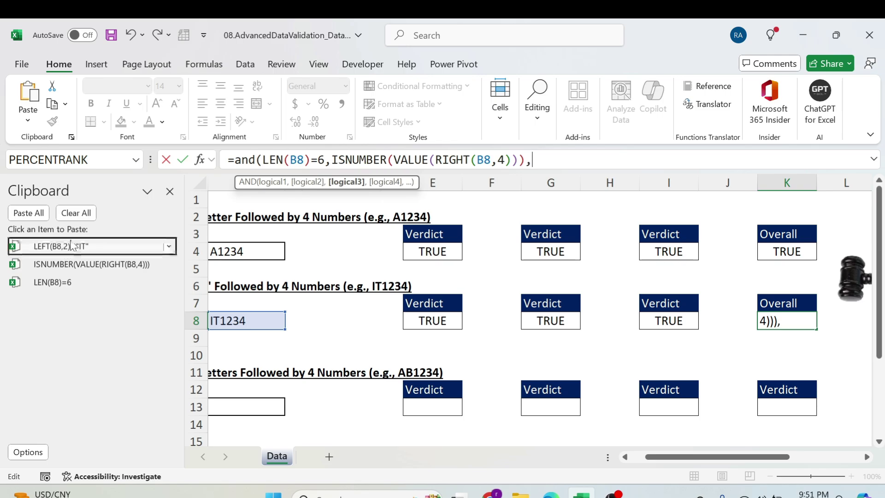
click(71, 244)
text())
key(Return)
key(Up)
Step: Copy the complete AND formula text from K8 to the clipboard
drag(660, 160, 107, 150)
key(ctrl+c)
key(Escape)
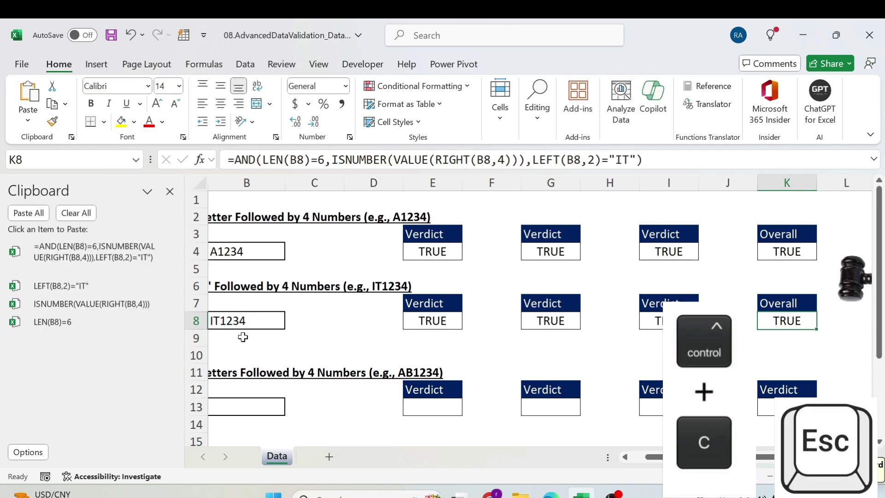
Step: Apply custom data validation to the Rule 2 item cell B8, using the copied AND formula
click(258, 318)
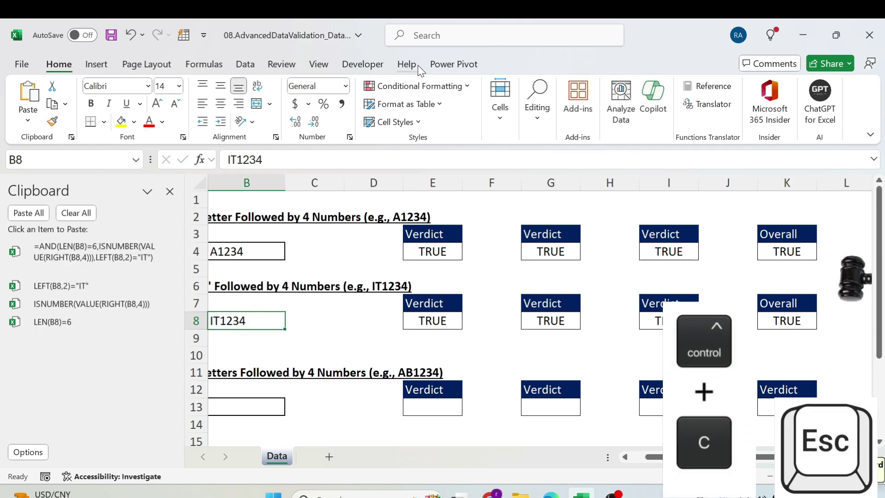
click(245, 64)
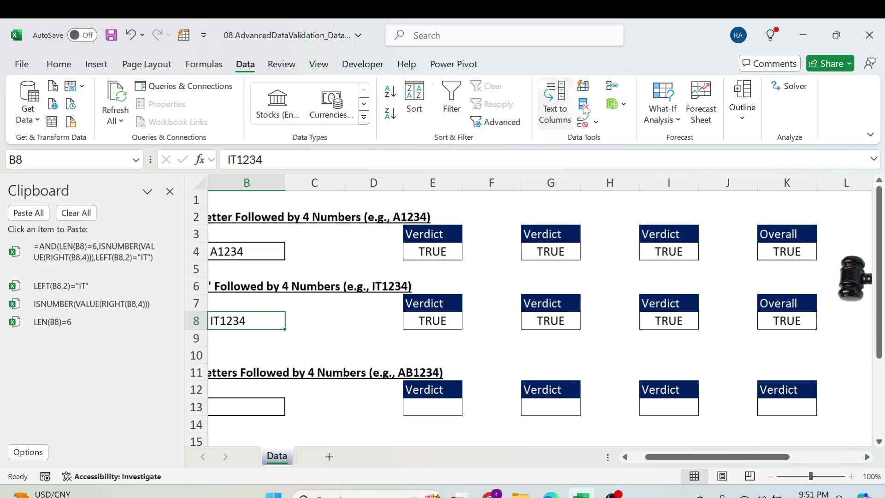
click(584, 121)
click(532, 196)
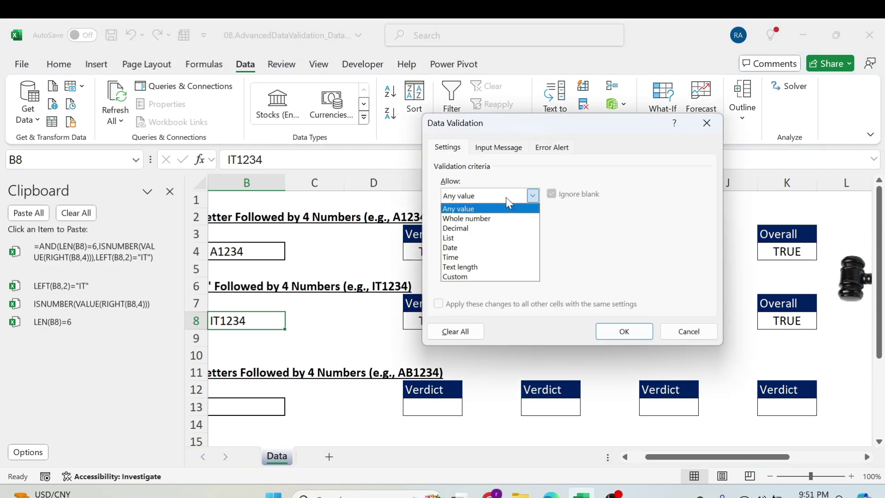
click(467, 276)
click(475, 253)
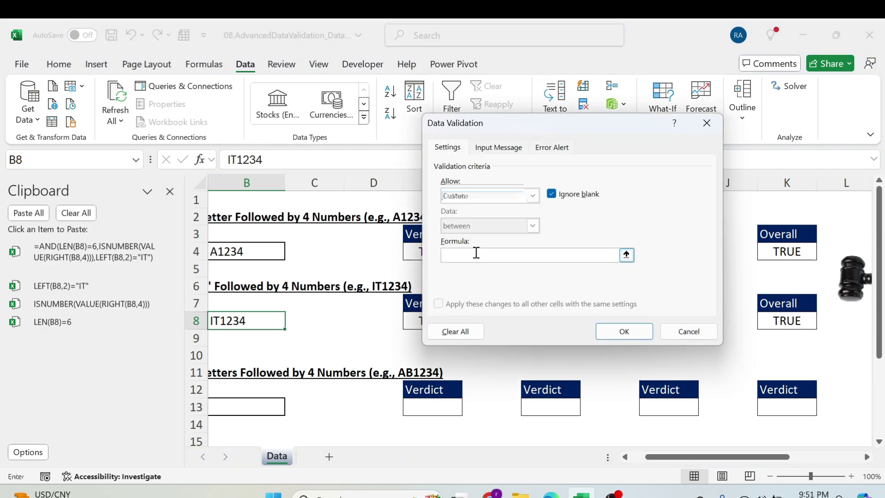
key(ctrl+v)
click(625, 331)
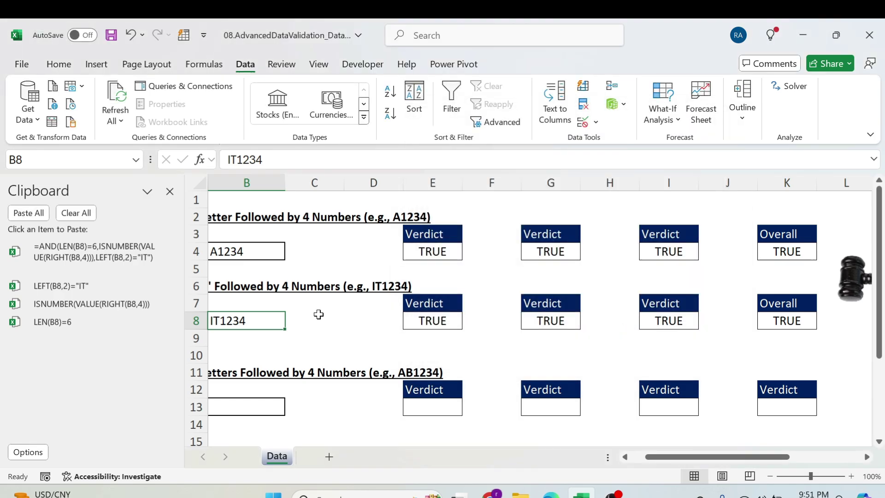
Step: Test the validation in B8 by entering IT1234t, and cancel the entry
click(319, 154)
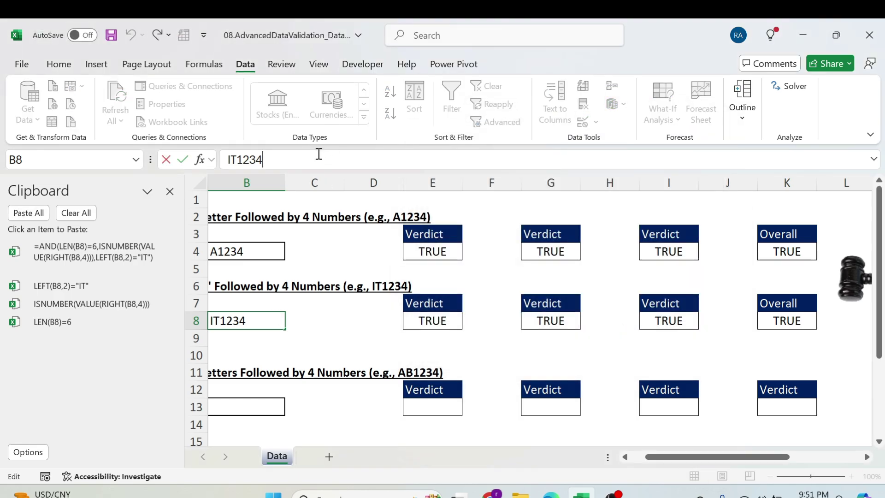
key(Return)
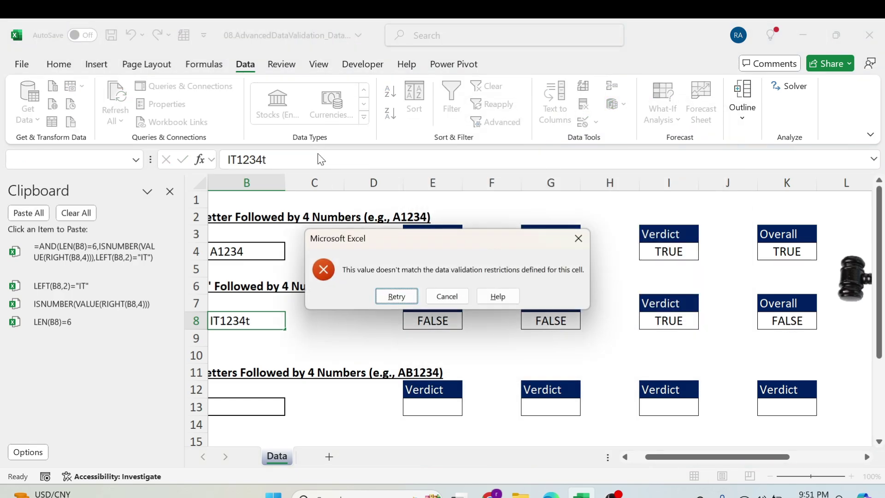
click(447, 302)
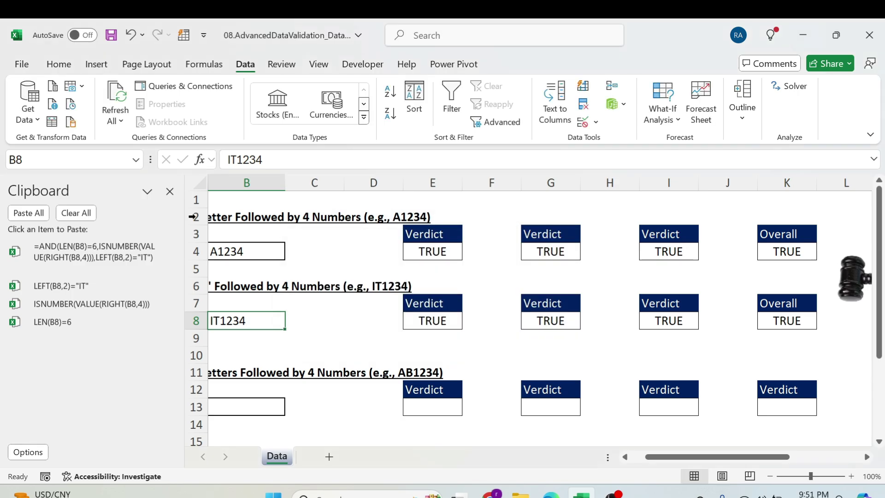
Step: Close the clipboard list and enter the sample item code AB1234 in the Rule 3 item cell B13
click(170, 194)
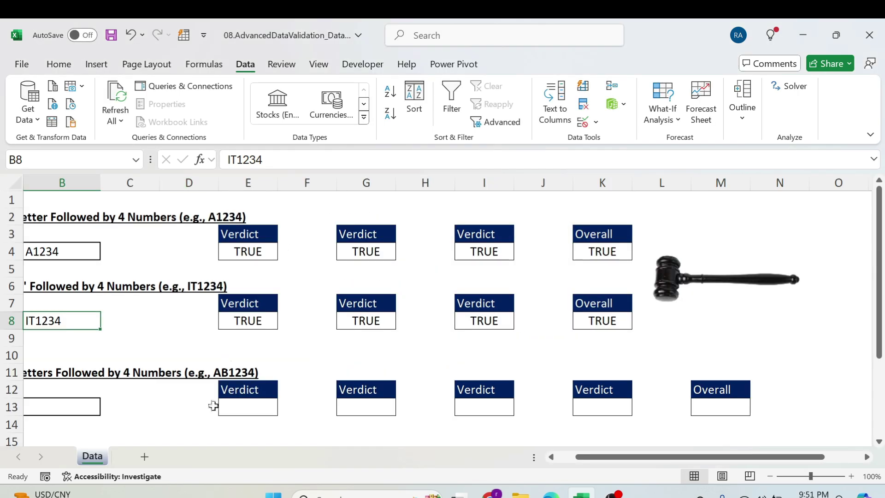
click(85, 406)
key(Left)
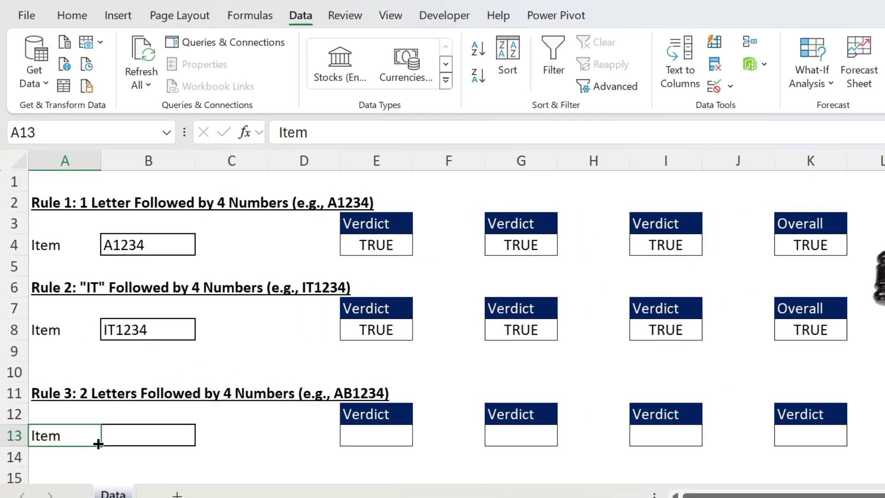
key(Right)
key(Right)
key(Left)
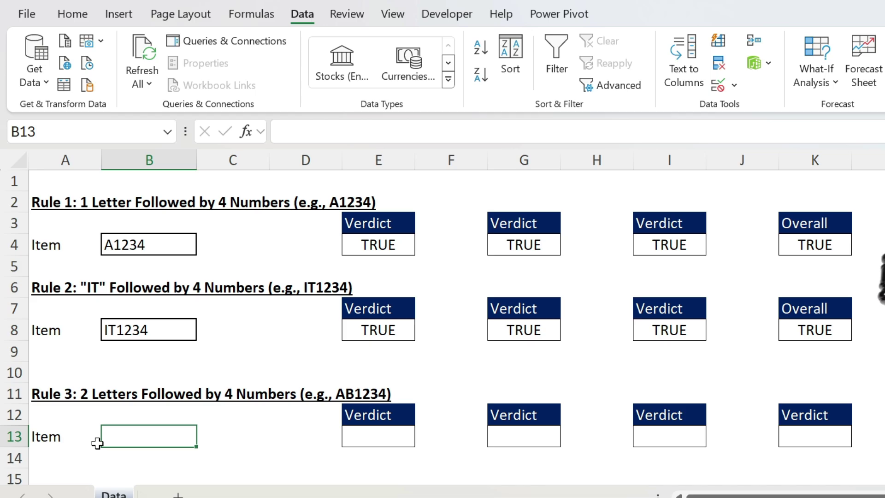
text(AB1234)
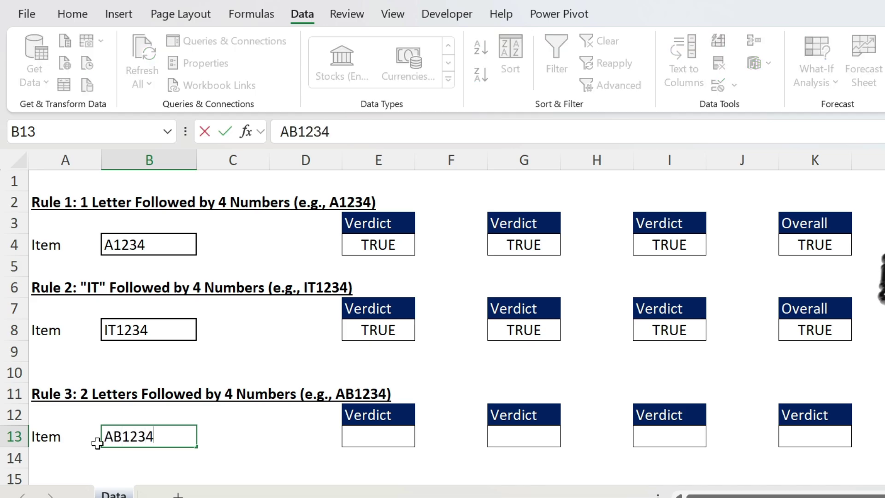
key(Return)
key(Up)
Step: Copy the length check from E8 to the first Rule 3 verdict cell, E13, and review its formula
key(Right)
key(Right)
key(Right)
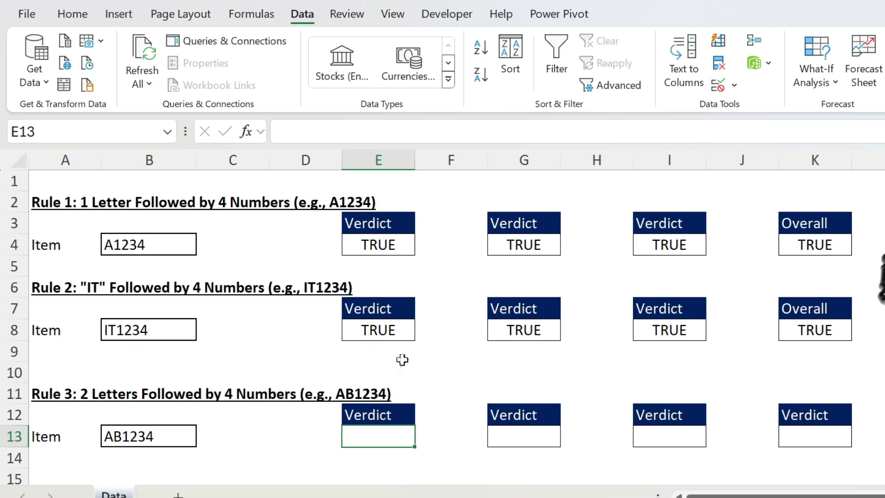
click(399, 331)
key(ctrl+c)
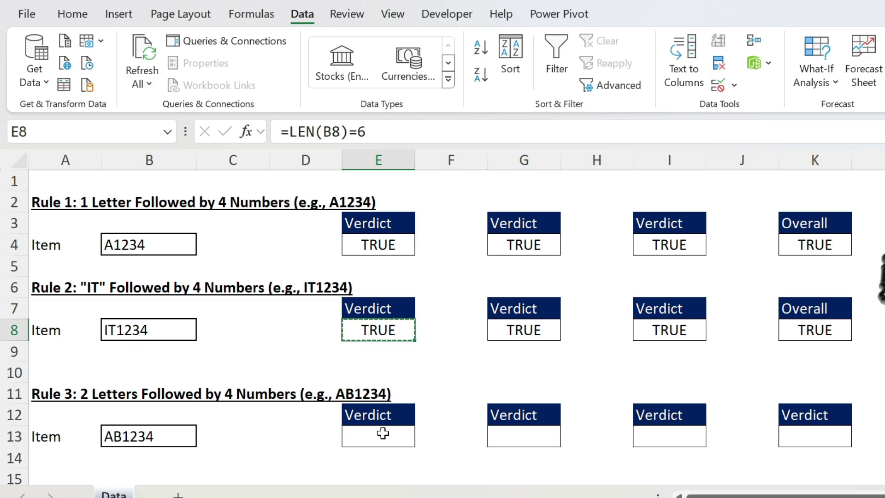
click(382, 434)
key(ctrl+v)
click(367, 134)
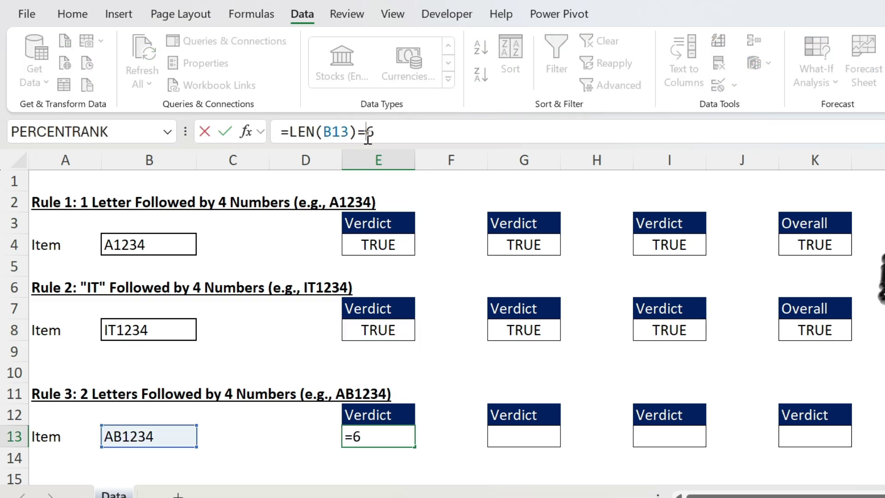
key(Escape)
Step: Copy the check that the last four characters are numeric from G8 to the second Rule 3 verdict cell, G13
key(Right)
key(Right)
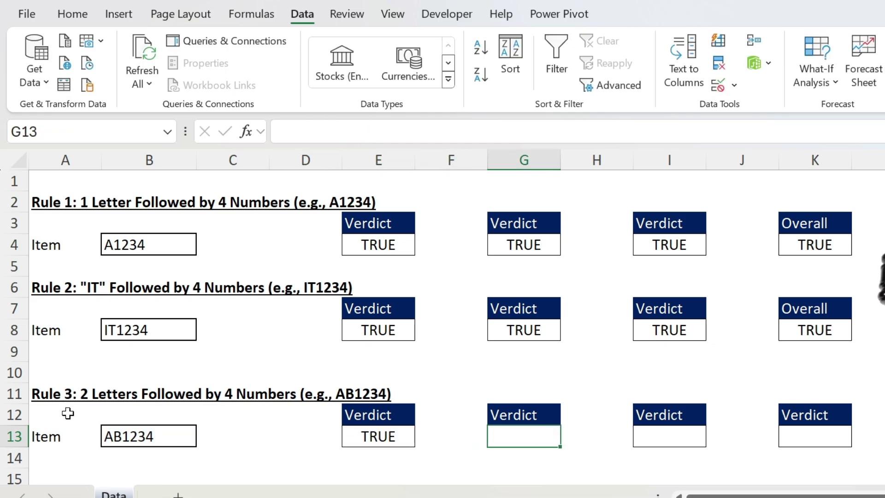
click(497, 332)
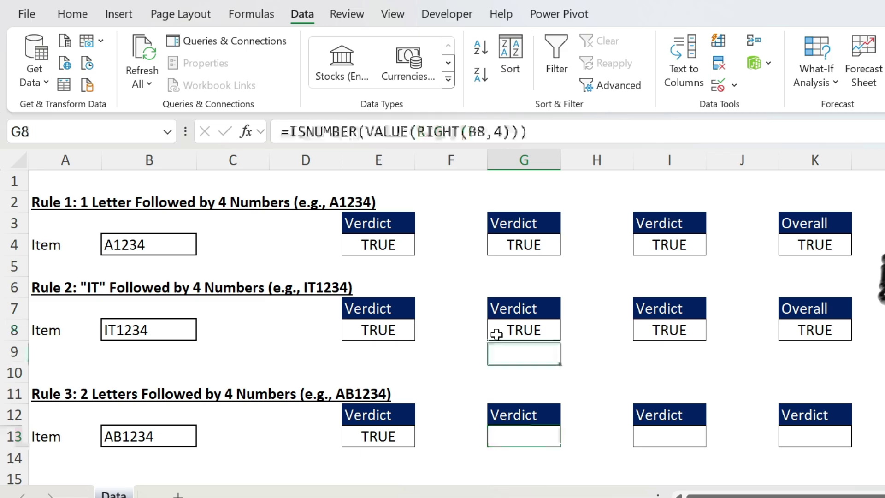
key(Down)
key(Down)
key(Down)
key(Down)
key(Down)
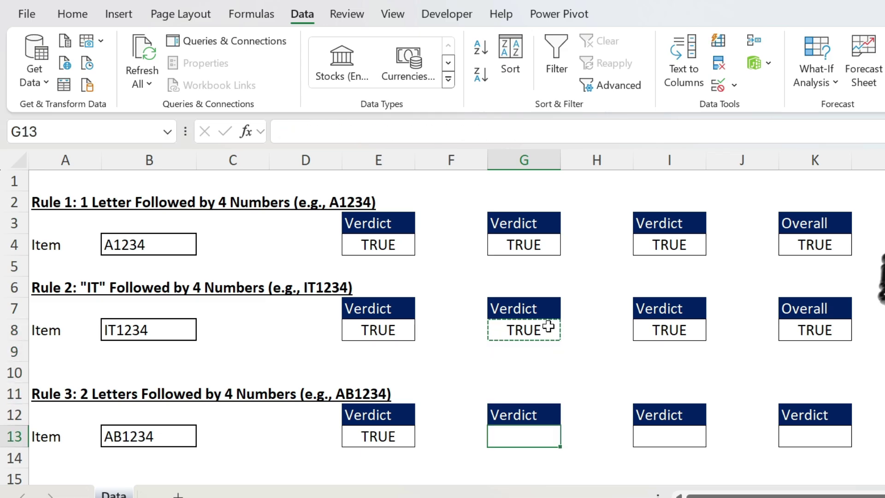
key(ctrl+v)
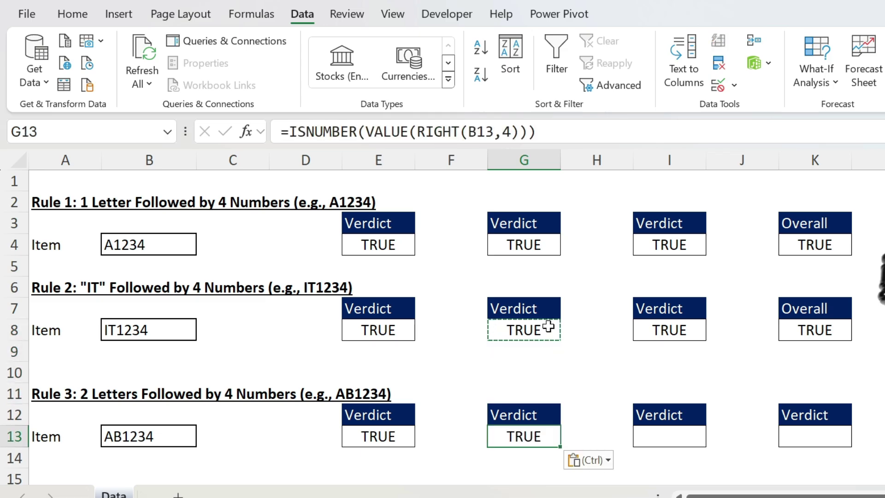
Step: Copy the Rule 1 check that the first character is not a number from I4 to the third Rule 3 verdict cell, I13
key(Right)
key(Right)
key(Right)
key(Left)
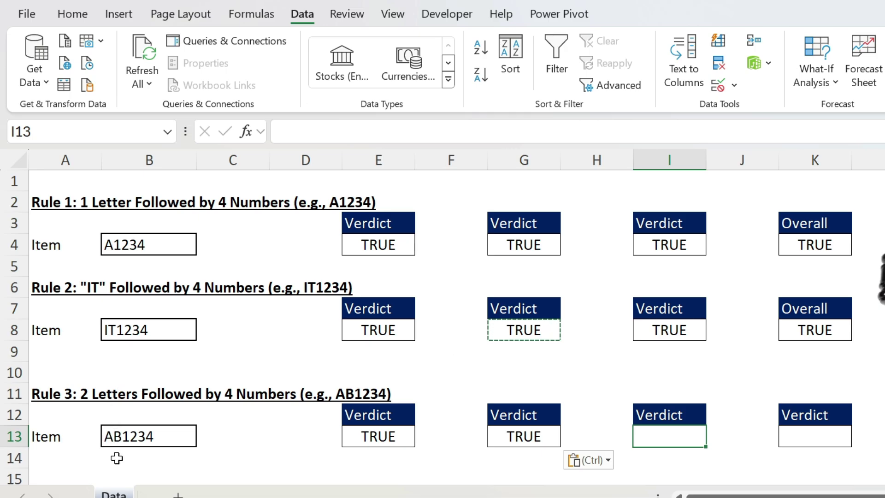
click(677, 246)
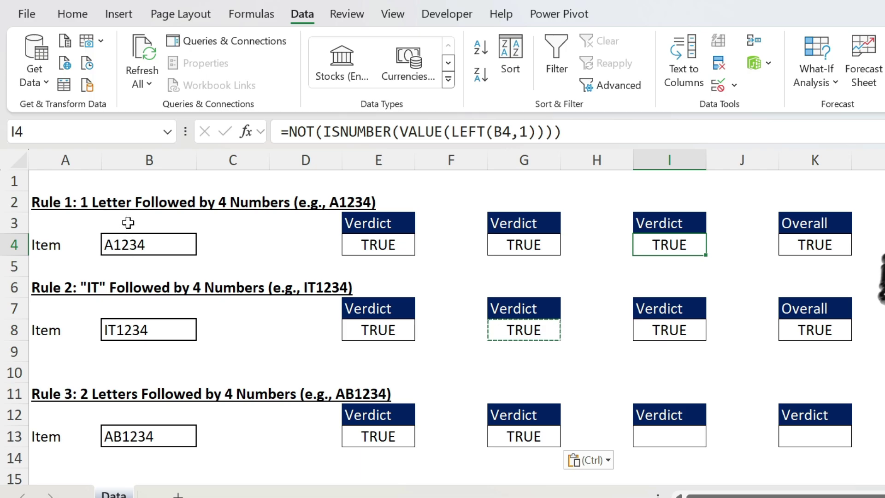
key(ctrl+c)
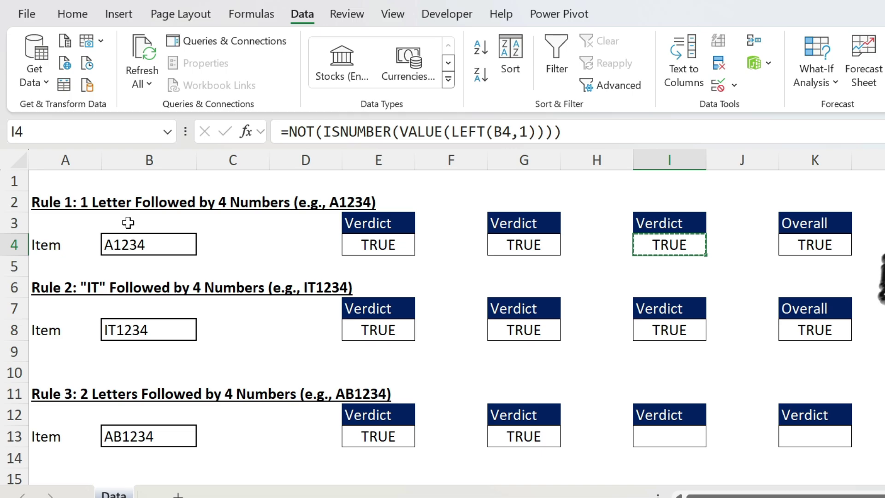
key(Down)
key(Down)
key(Down)
key(Down)
key(Down)
key(Down)
key(Down)
key(Down)
key(Down)
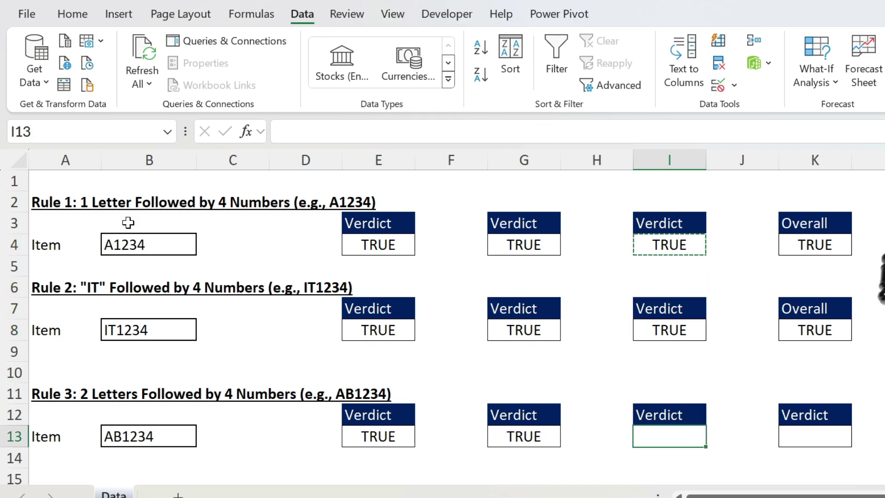
key(ctrl+v)
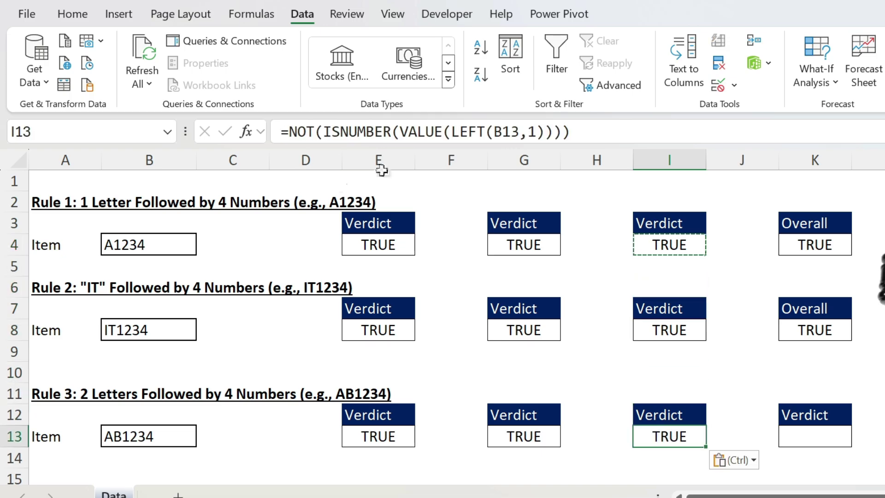
Step: Set the number of characters taken by LEFT in I13's formula to 2
click(537, 132)
double_click(535, 131)
text(2)
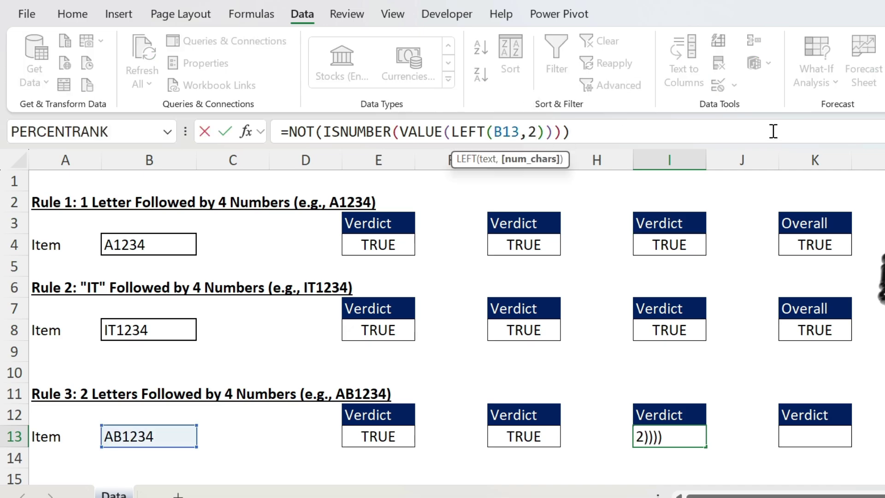
key(Return)
key(Up)
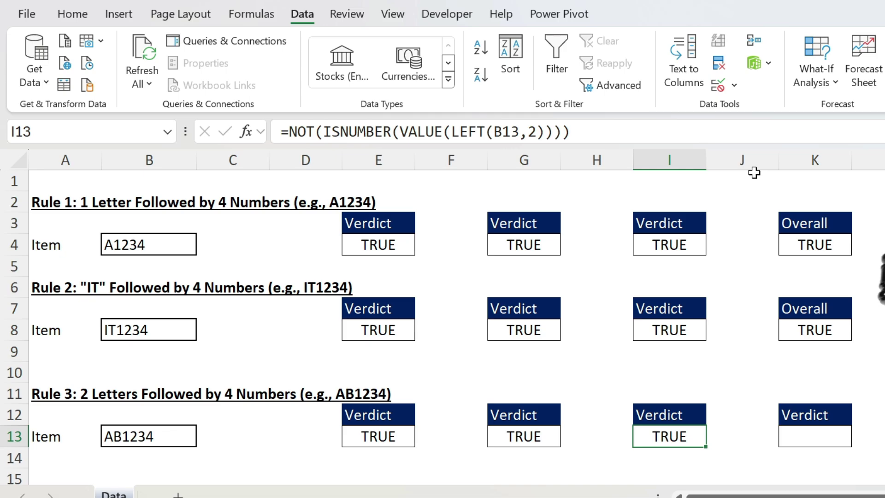
Step: Test the Rule 3 checks by replacing the second letter of the item code in B13, making it A21234
click(107, 438)
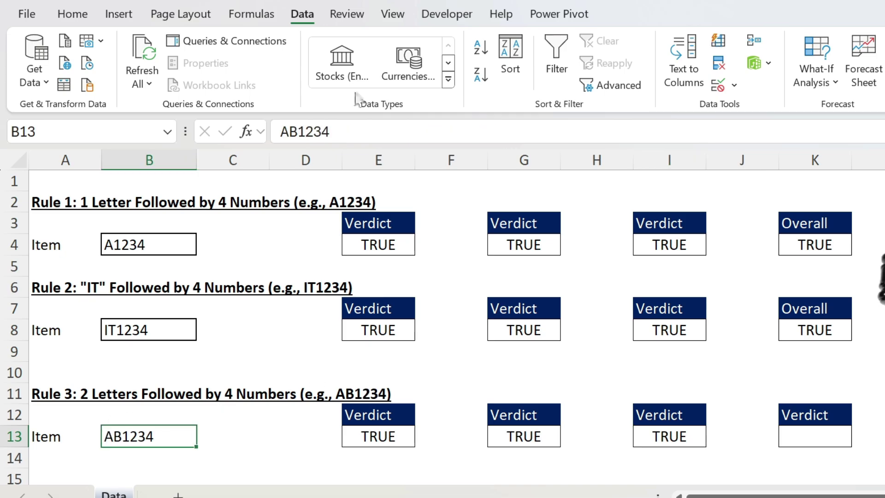
click(304, 133)
key(BackSpace)
text(2)
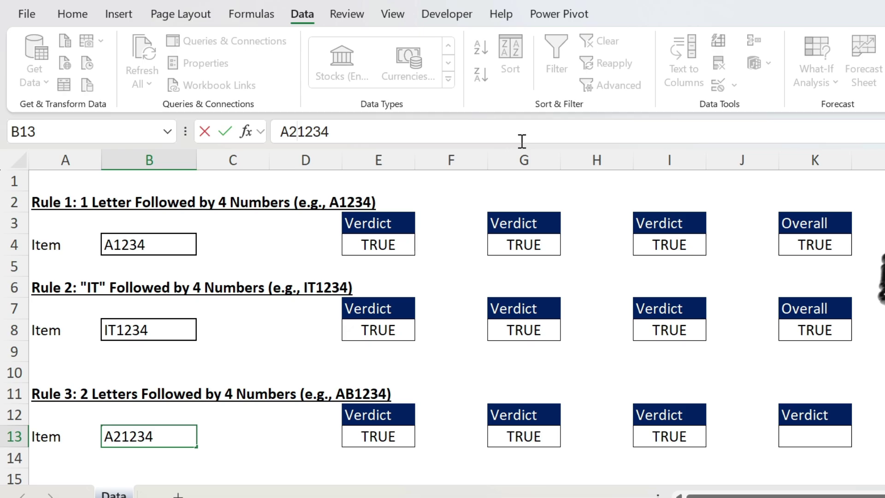
key(Return)
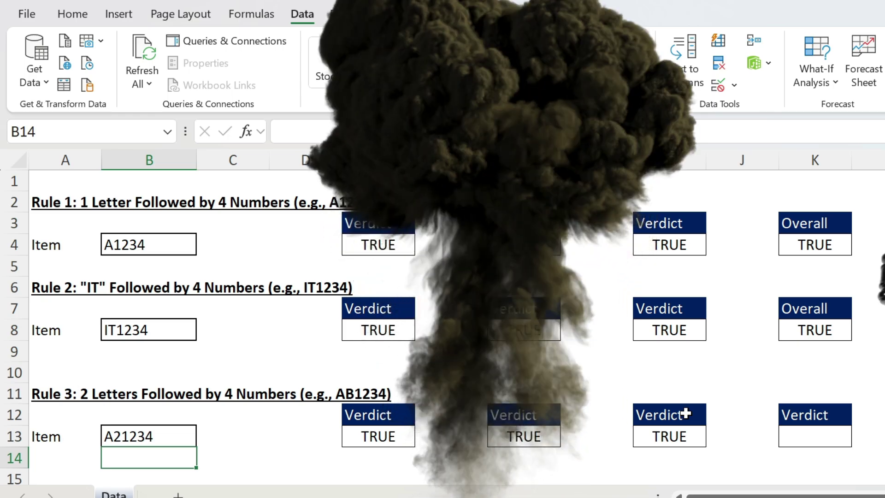
Step: Set the number of characters taken by LEFT in I13's formula back to 1
click(673, 435)
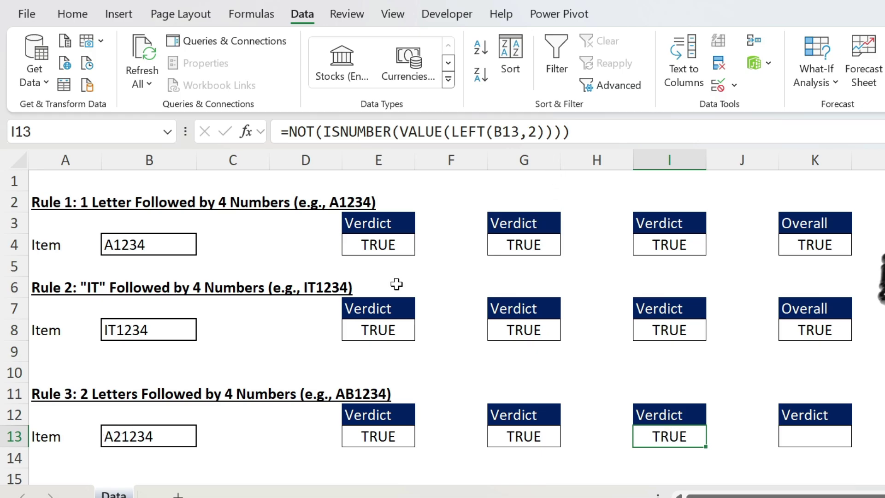
click(534, 130)
double_click(534, 130)
text(1)
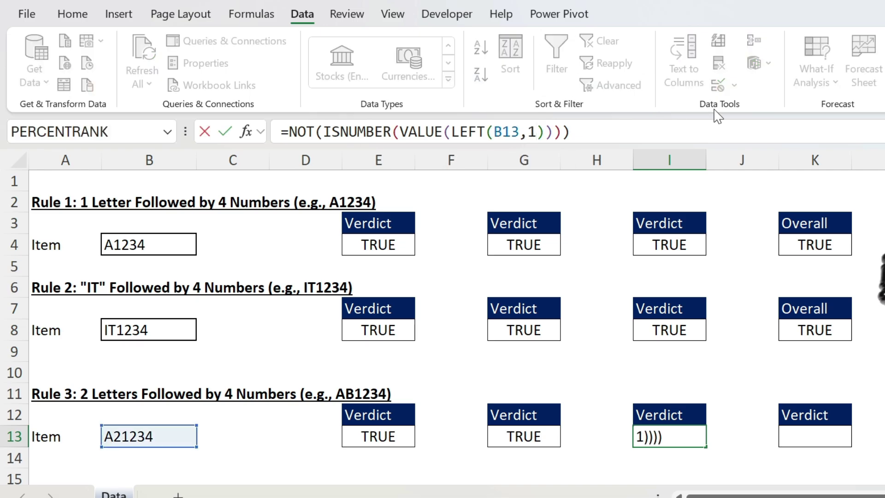
key(ctrl+Return)
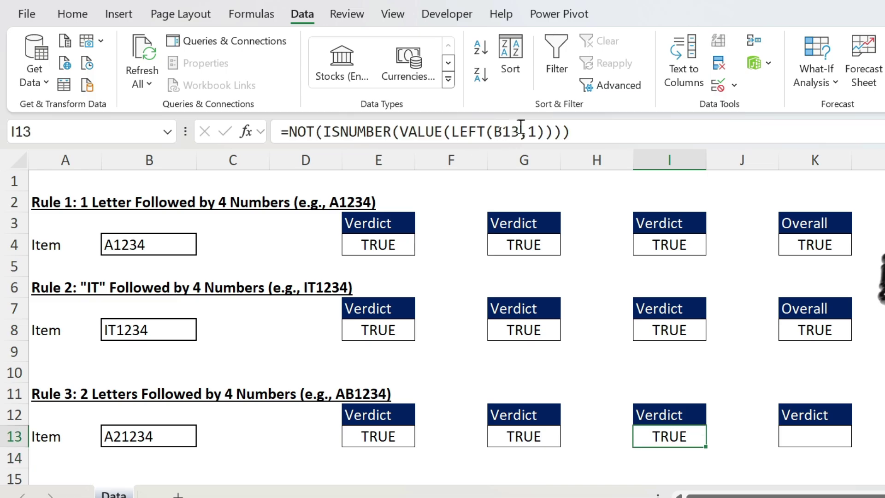
Step: Evaluate only the LEFT(B13,1) part of I13's formula, and cancel the edit to keep the formula intact
drag(545, 132, 453, 136)
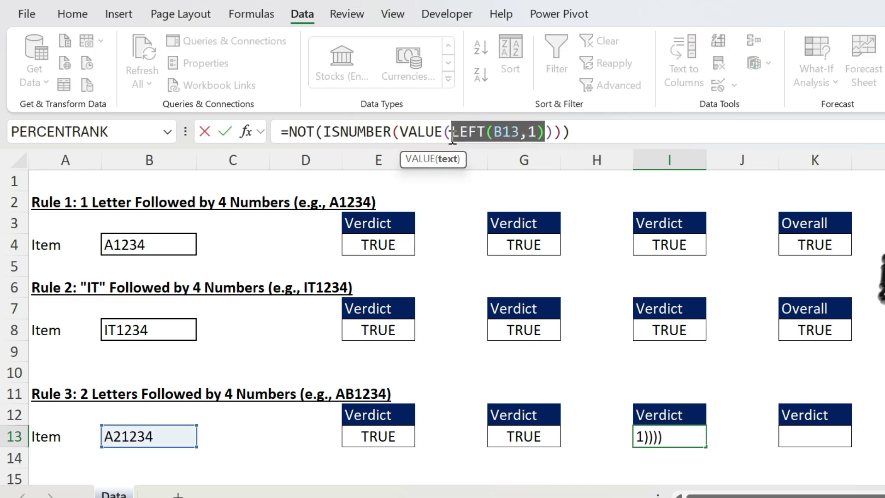
key(F9)
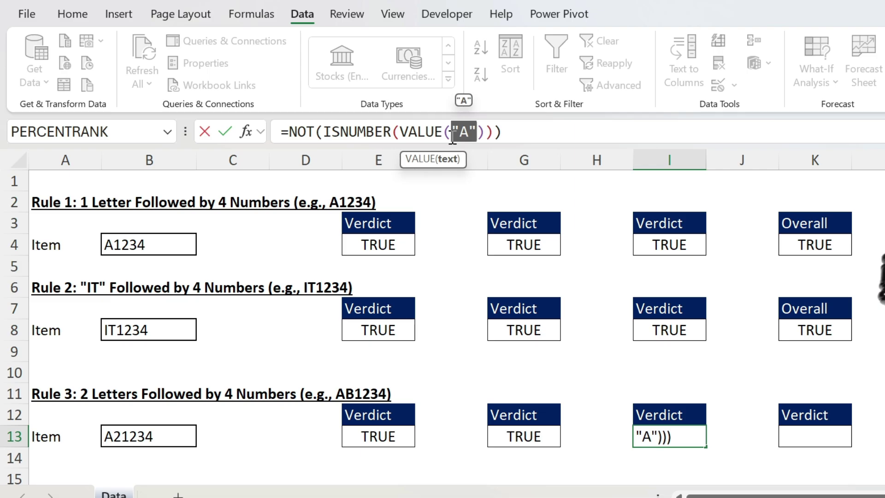
key(Escape)
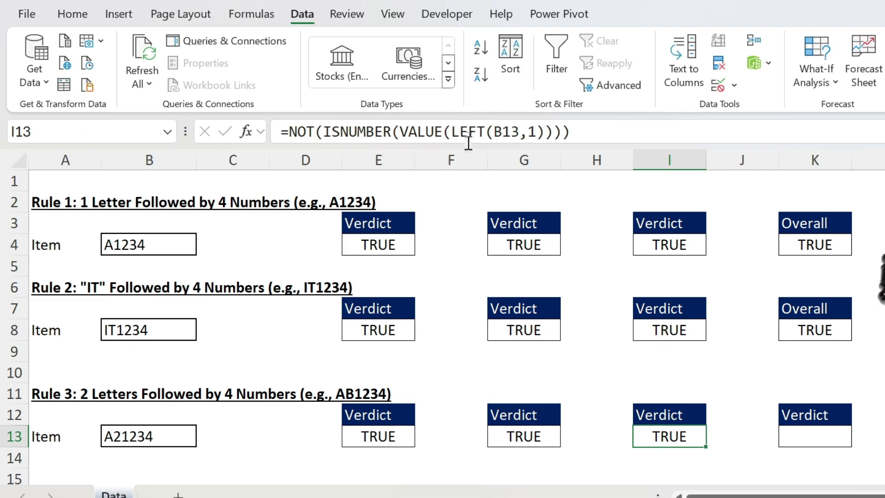
Step: Copy the formula text of I13 into the fourth Rule 3 verdict cell, K13, keeping the reference to B13
drag(571, 132, 201, 135)
key(ctrl+c)
click(198, 130)
click(842, 452)
click(835, 433)
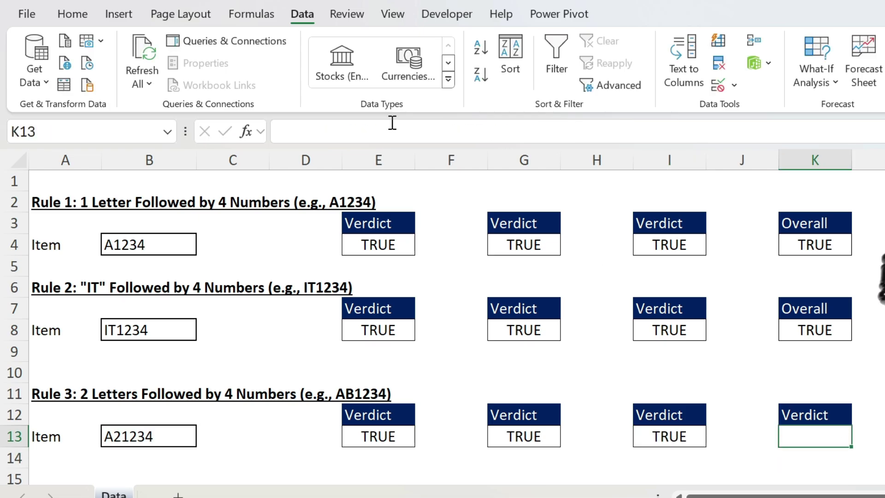
click(309, 126)
key(ctrl+v)
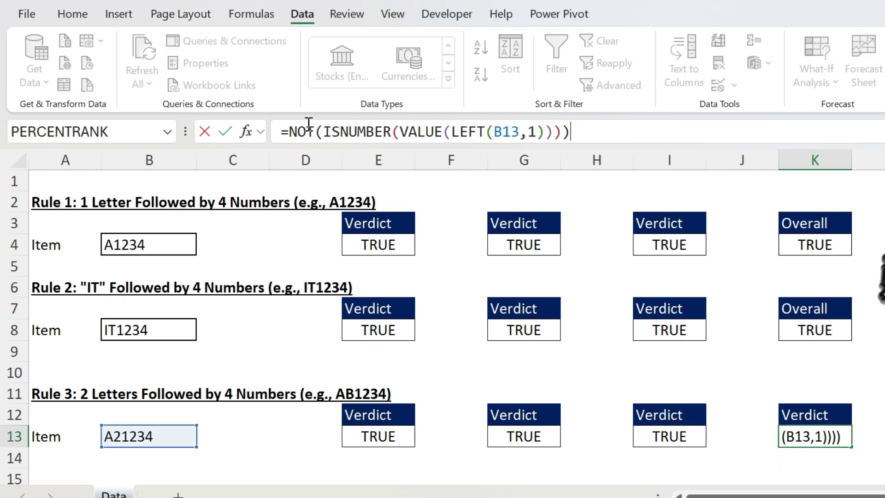
key(Return)
key(Up)
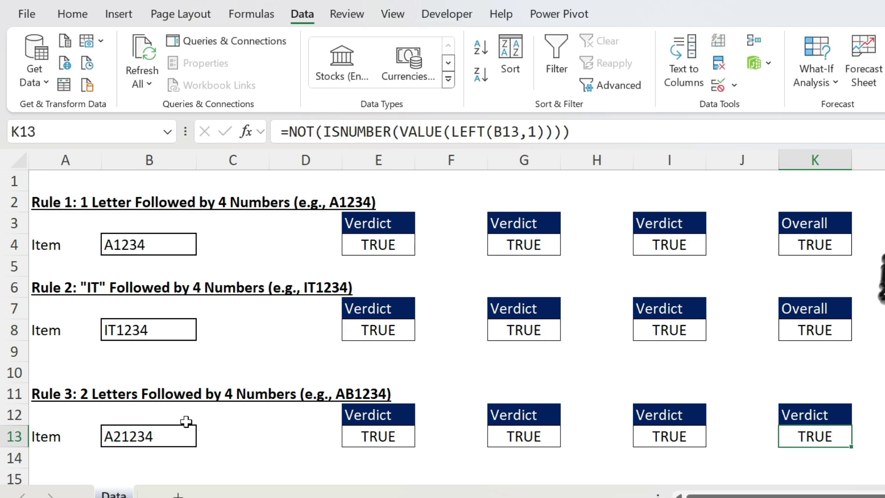
Step: Change the item code in B13 back to AB1234
click(118, 447)
click(288, 130)
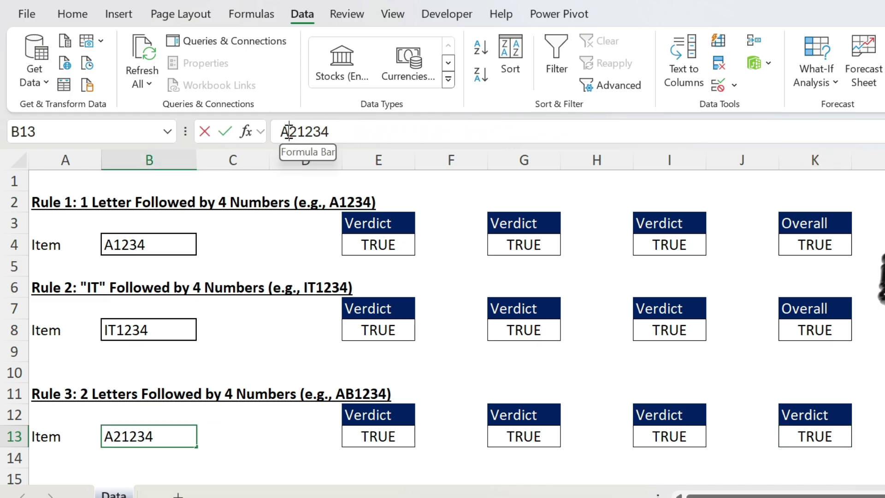
key(Delete)
text(B)
key(Return)
key(Up)
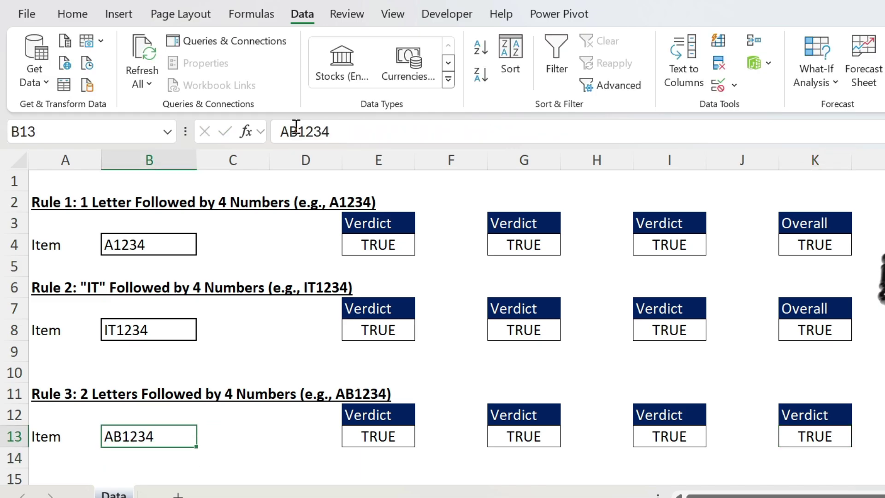
Step: Replace the LEFT function in K13's formula with MID, keeping B13 as its text argument
click(796, 441)
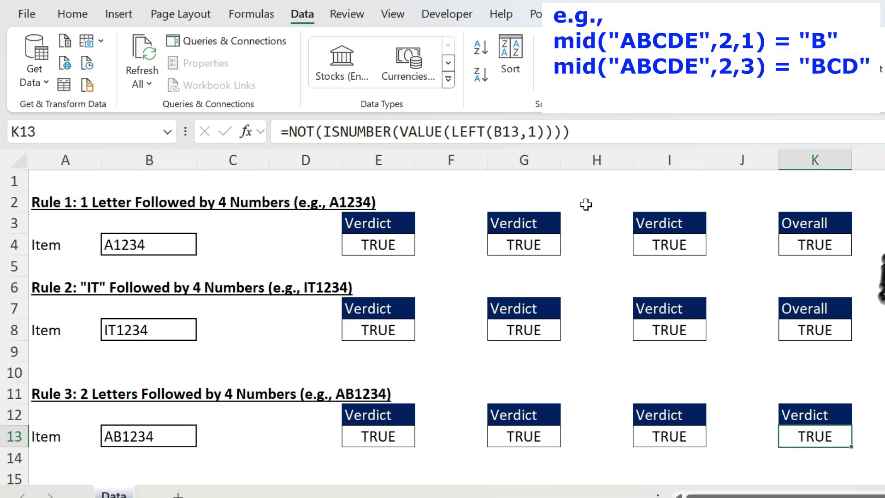
double_click(462, 133)
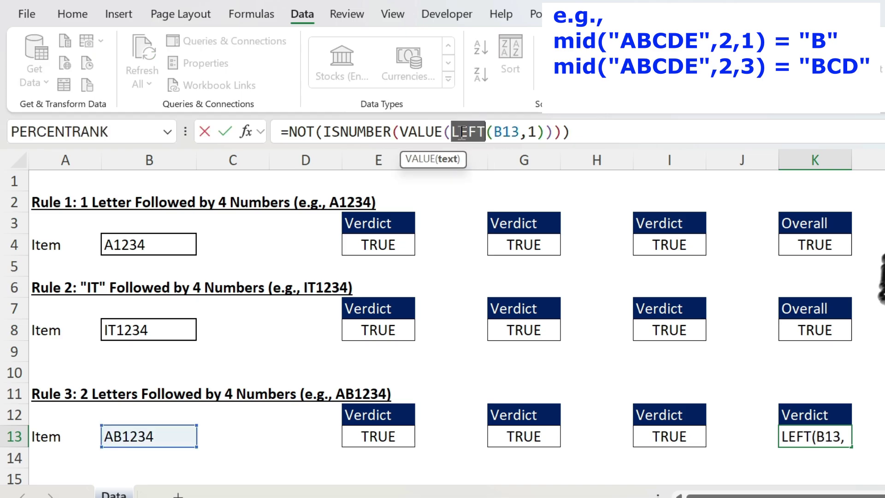
text(mid)
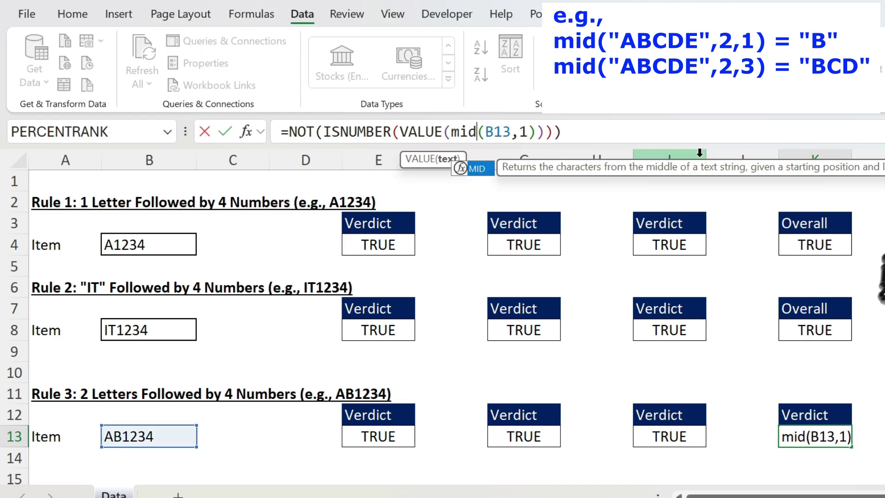
click(511, 138)
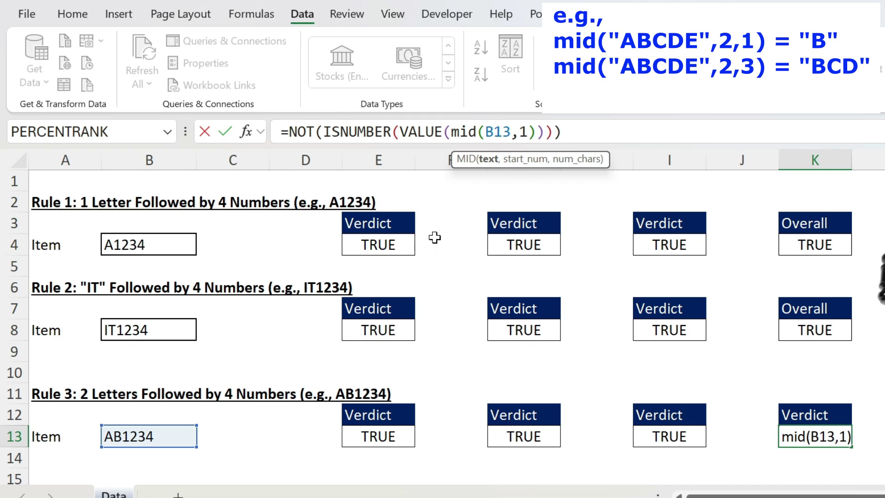
Step: Set MID's start position to 2 and its number of characters to 1 in K13, and commit the formula
key(Right)
key(shift+Right)
text(2)
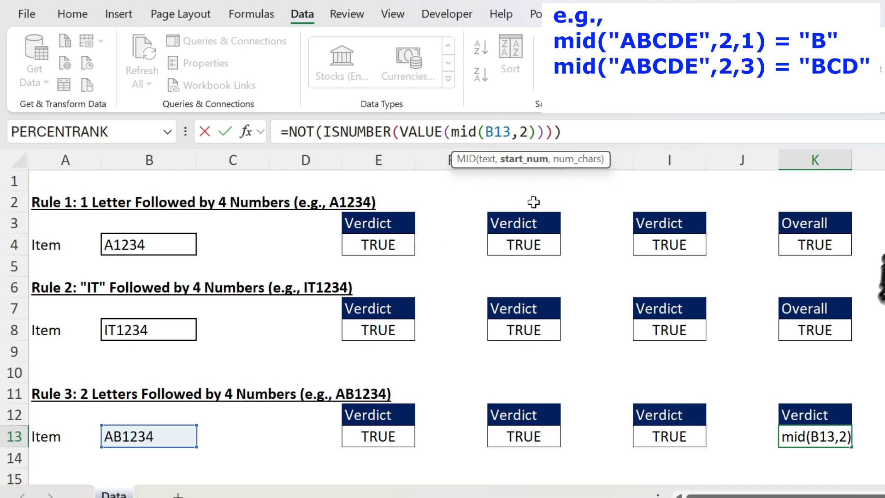
text(,)
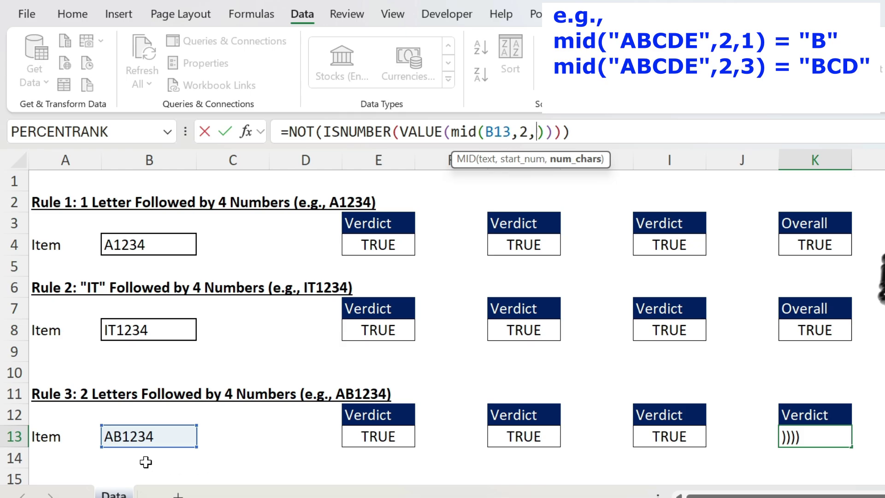
text(3)
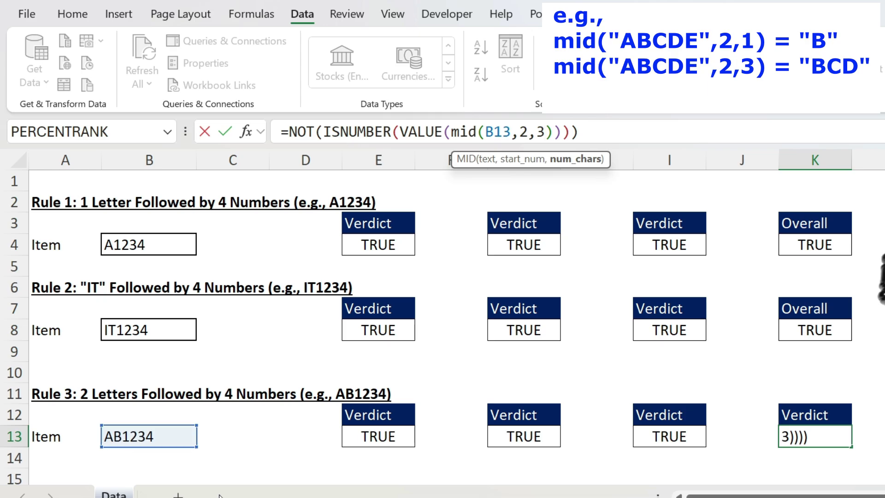
key(BackSpace)
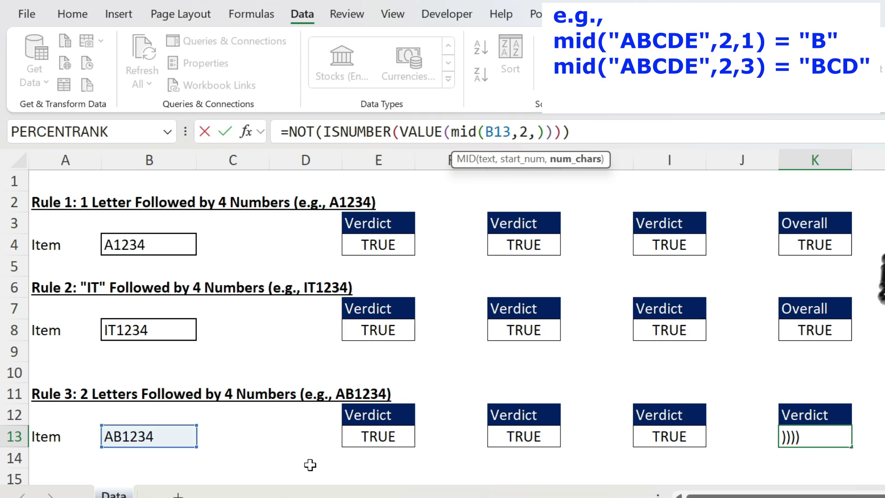
text(1)
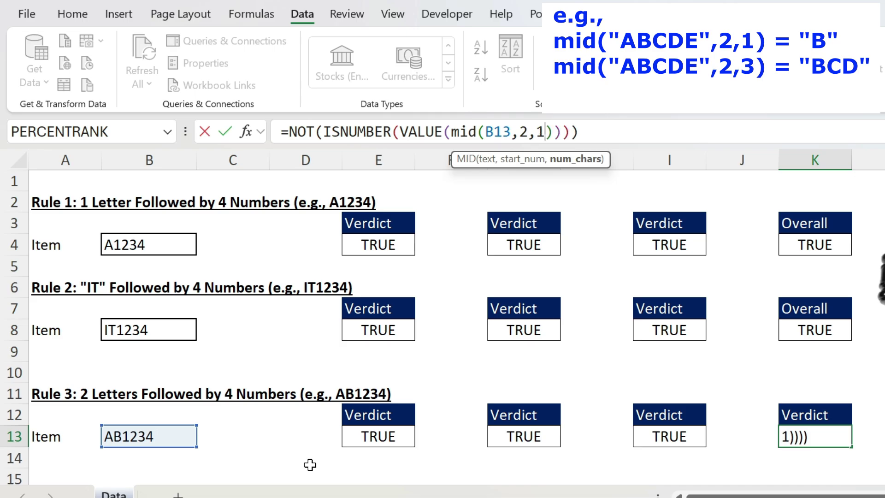
key(Return)
key(Up)
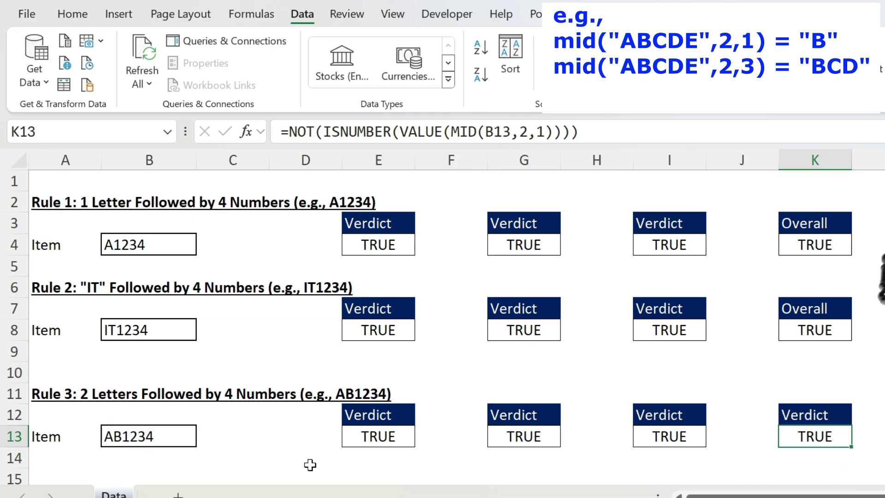
Step: Evaluate the MID(B13,2,1) part of K13's formula in place, then leave the formula without keeping the evaluated value
drag(453, 134, 555, 134)
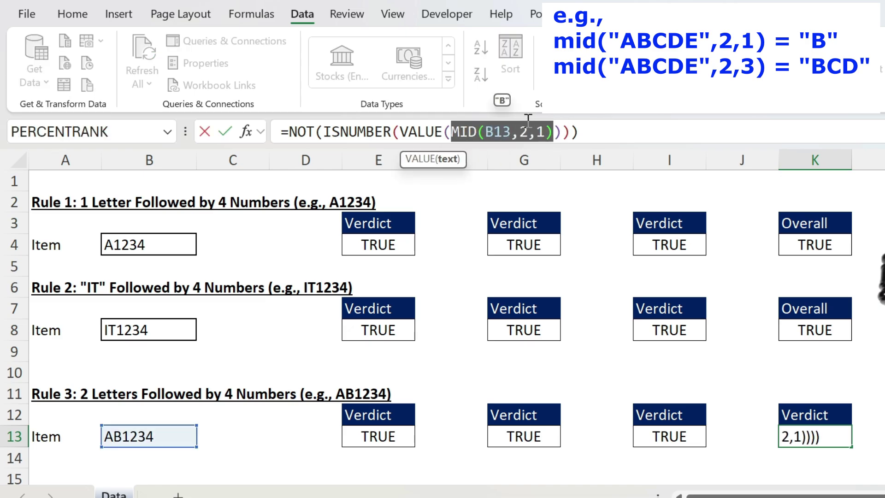
key(F9)
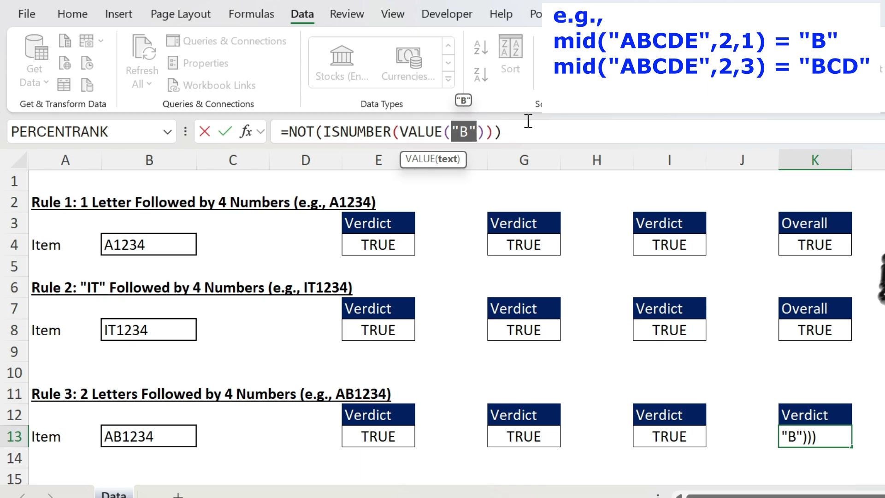
key(Escape)
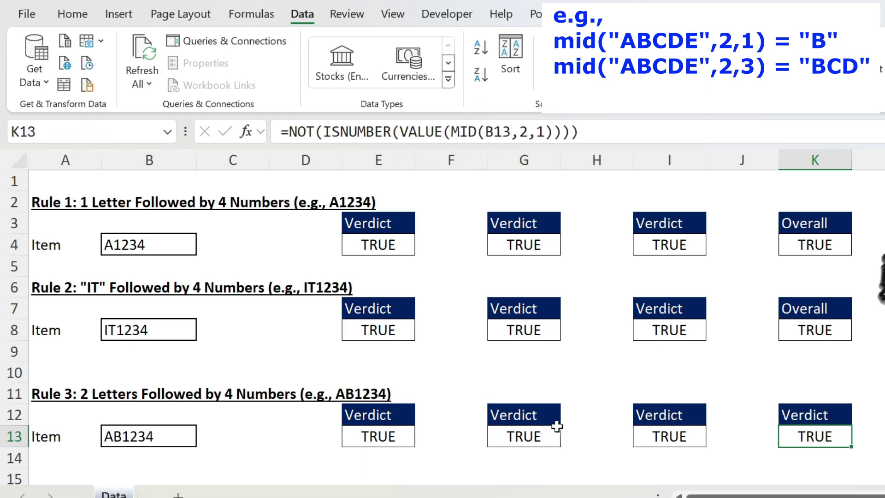
Step: Test the Rule 3 verdicts by changing the item code in B13 to AB12345 and then to AB123r
click(106, 436)
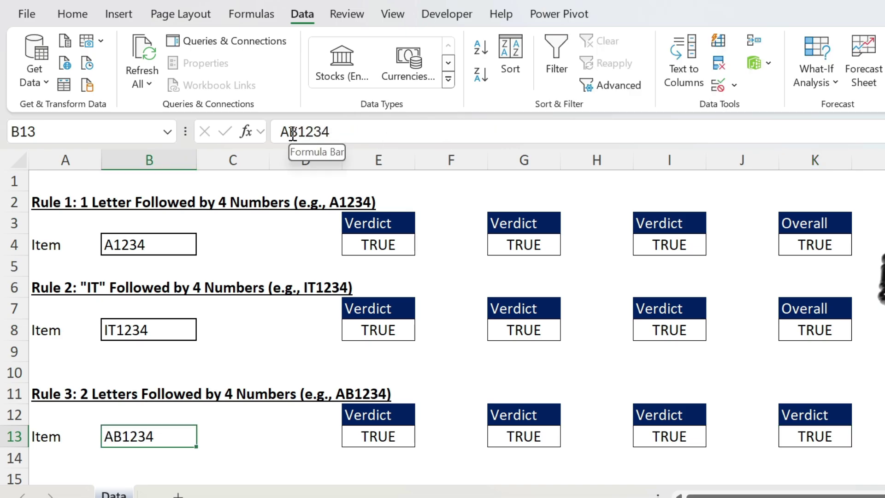
click(331, 133)
key(Return)
key(Up)
key(BackSpace)
text(r)
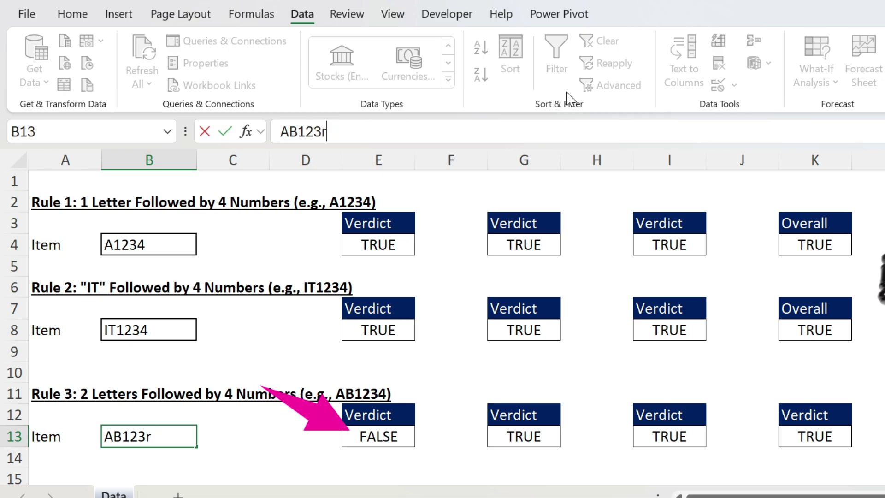
key(Return)
key(Up)
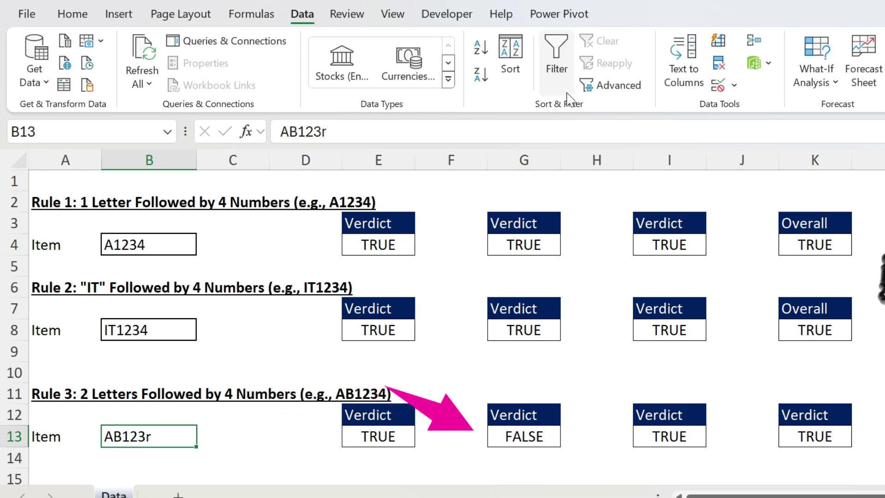
Step: Undo the last test entry in B13 and restore the item code to AB1234
key(ctrl+z)
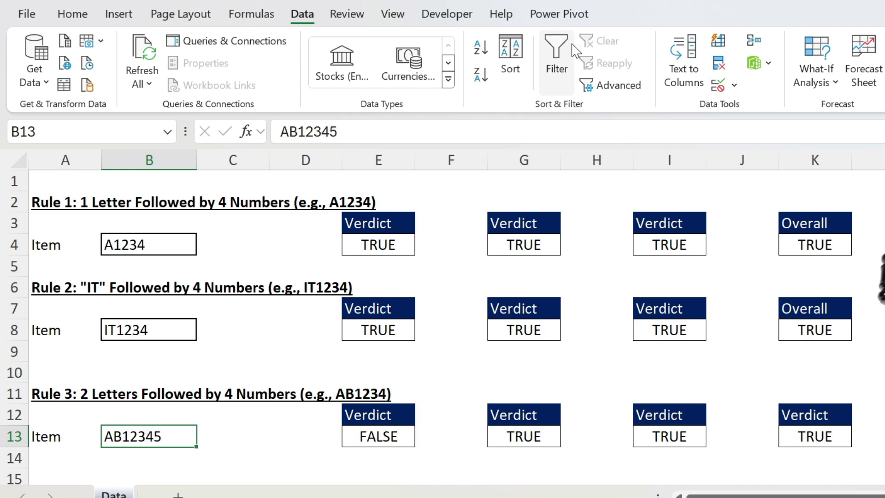
click(429, 128)
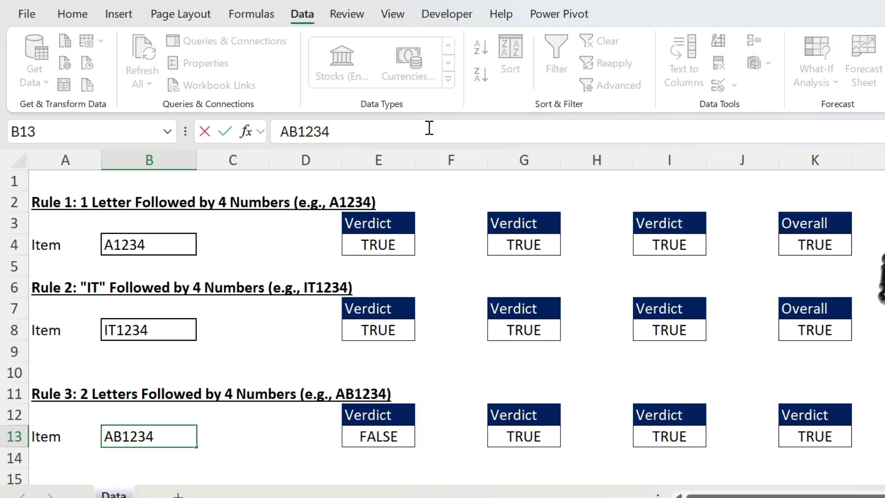
key(Return)
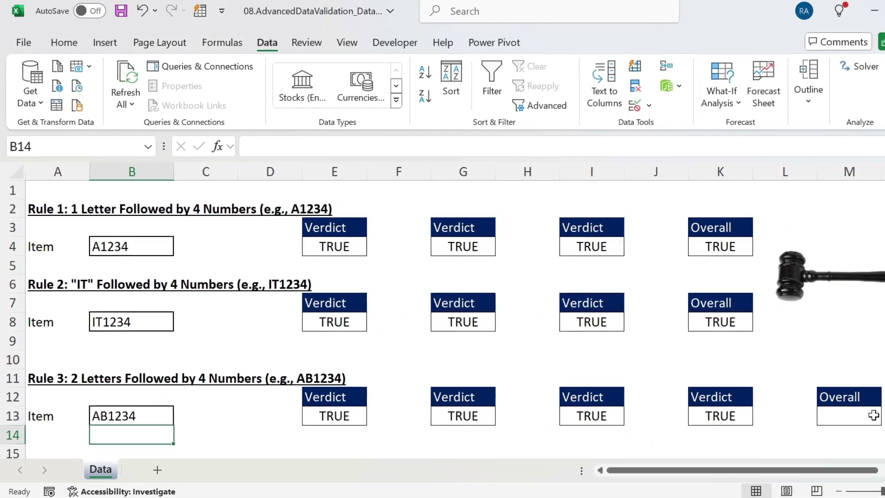
Step: Show the Office Clipboard and clear all of its collected items
click(843, 415)
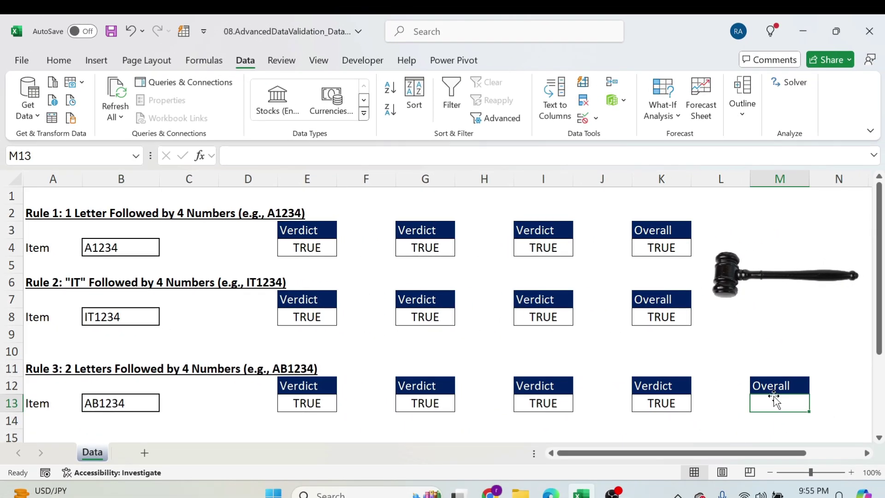
click(59, 60)
click(71, 134)
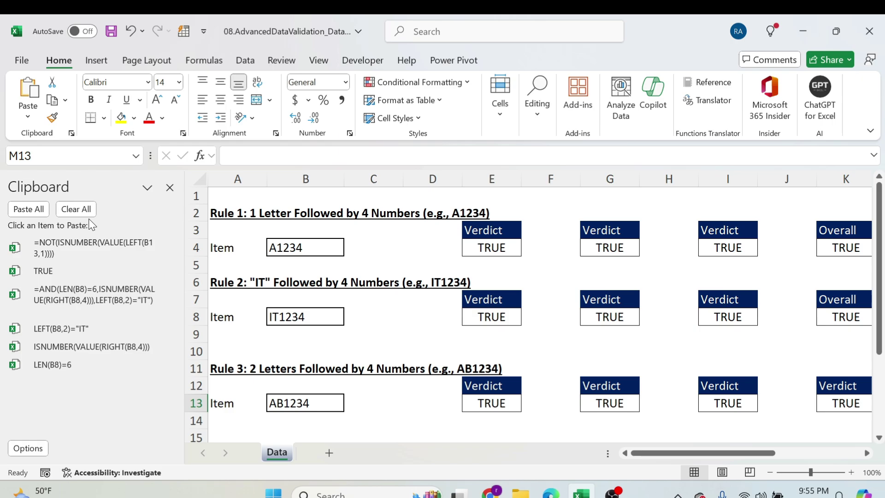
click(76, 209)
Step: Collect the formula texts of E13 and G13 on the clipboard, each without its leading equals sign
click(491, 403)
drag(304, 156, 232, 156)
key(ctrl+c)
click(599, 403)
drag(435, 156, 235, 156)
key(ctrl+c)
key(Escape)
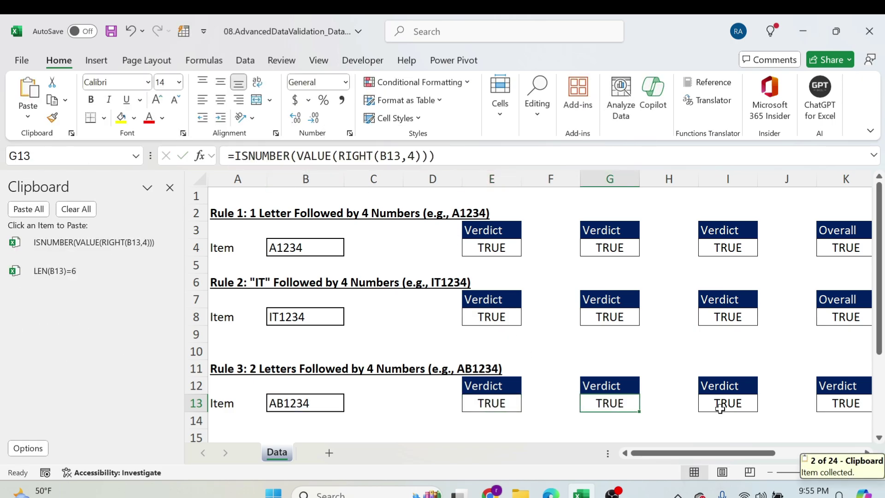
Step: Collect the NOT formula texts of I13 and K13 on the clipboard, each without its leading equals sign
click(718, 403)
drag(463, 156, 237, 157)
key(ctrl+c)
key(Escape)
click(846, 389)
click(845, 403)
drag(457, 156, 236, 156)
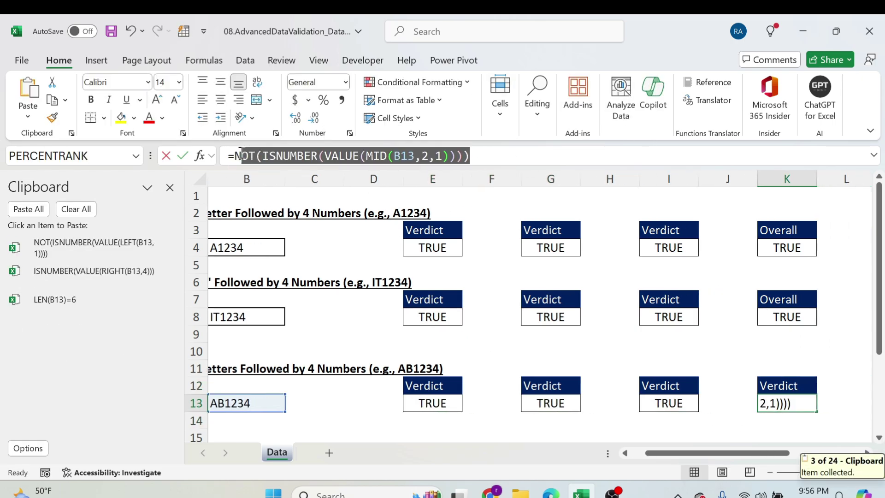
key(ctrl+c)
key(Escape)
Step: Begin an AND formula in Rule 3's Overall cell, M13, with the collected conditions LEN(B13)=6 and ISNUMBER(VALUE(RIGHT(B13,4)))
click(836, 408)
key(Right)
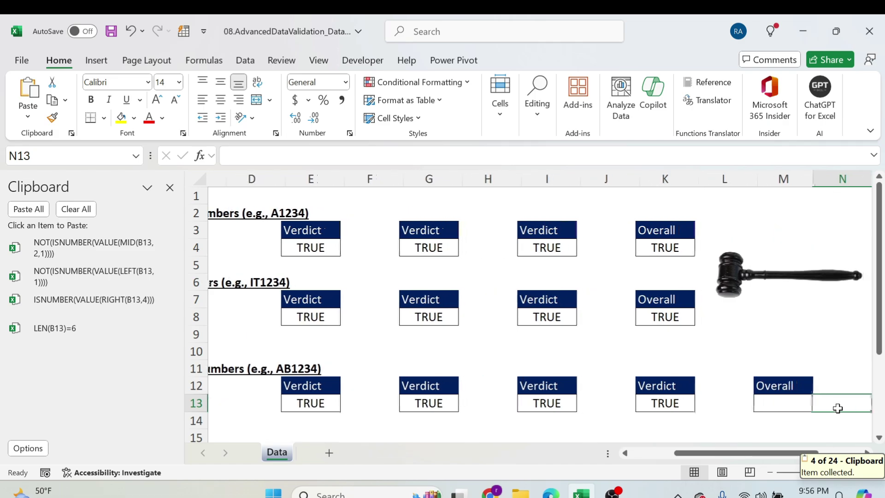
click(240, 157)
text(=and()
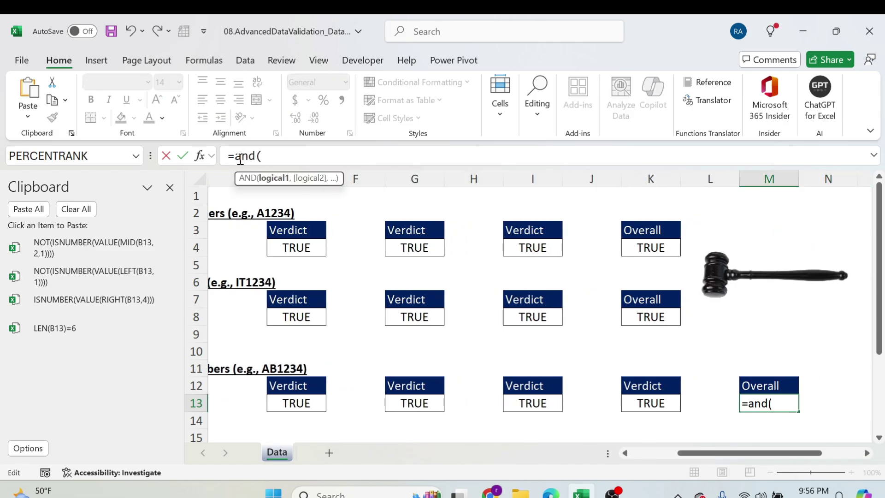
click(122, 318)
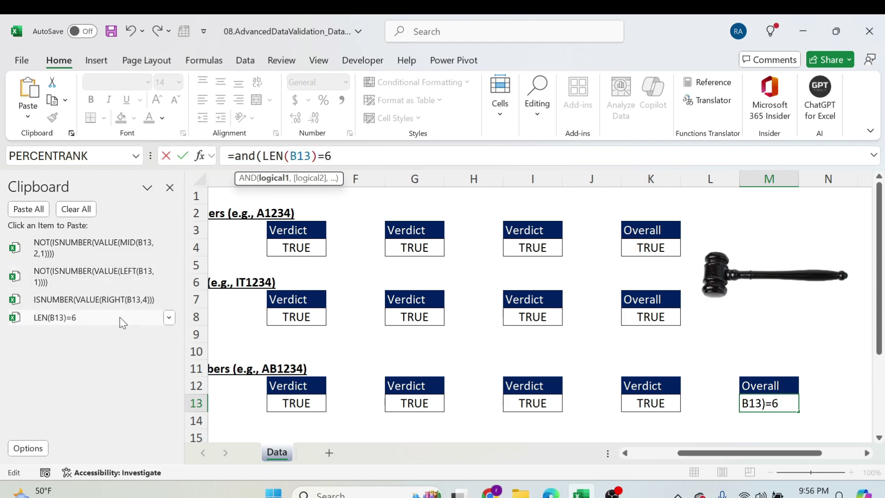
text(,)
click(122, 300)
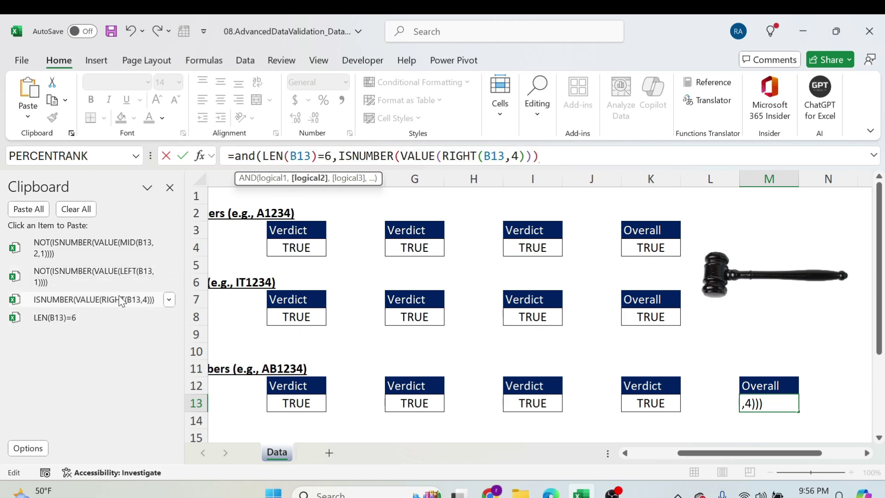
Step: Add the collected NOT(ISNUMBER(VALUE(LEFT(B13,1)))) and NOT(ISNUMBER(VALUE(MID(B13,2,1)))) conditions to M13's AND formula, close it and commit
text(,)
click(125, 279)
text(,)
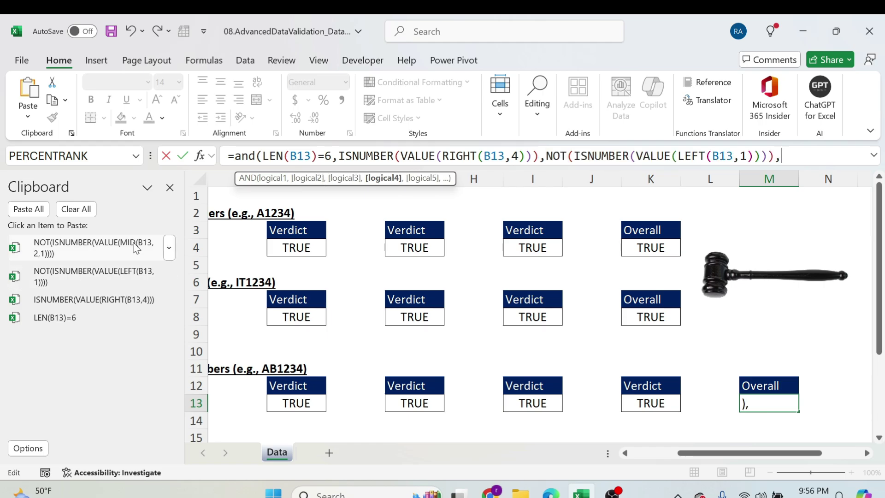
click(133, 248)
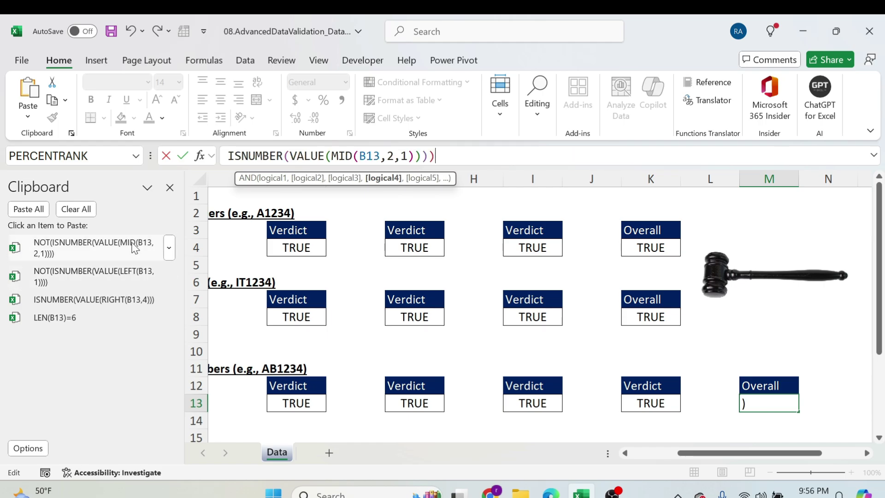
text())
key(Return)
key(Up)
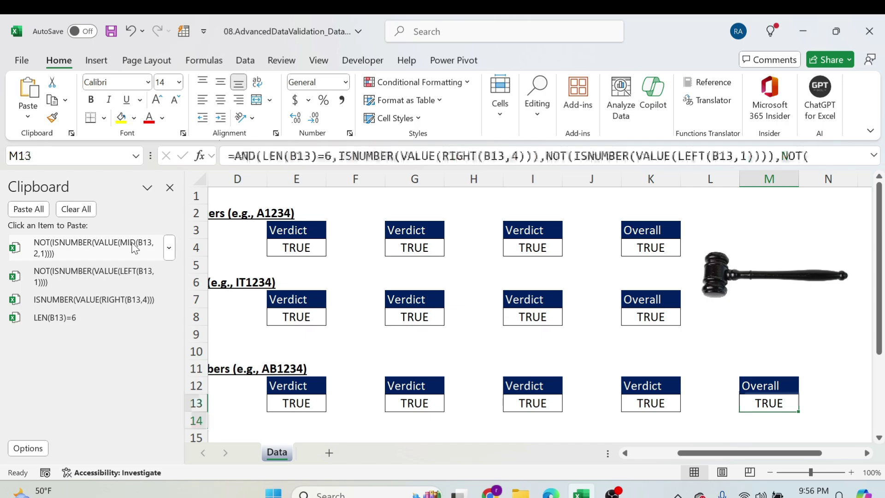
Step: Enlarge the formula bar to show M13's whole AND formula and copy its full text, including the equals sign
drag(558, 170, 556, 186)
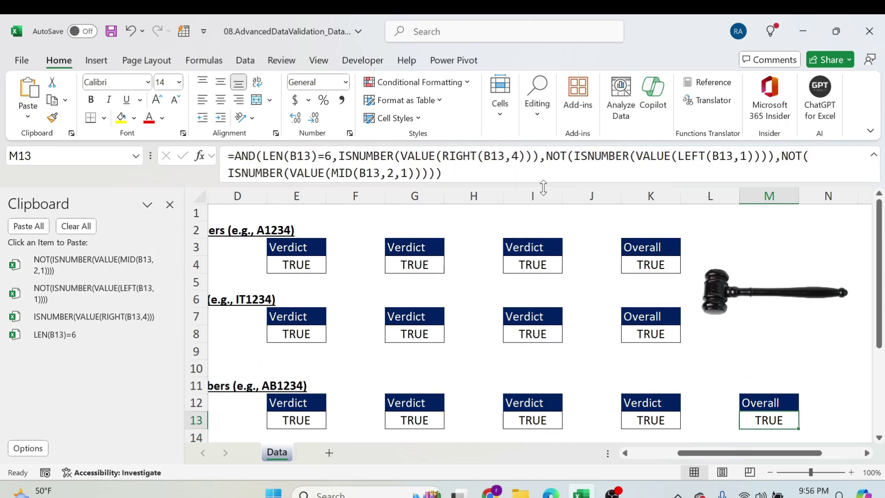
click(465, 169)
key(ctrl+a)
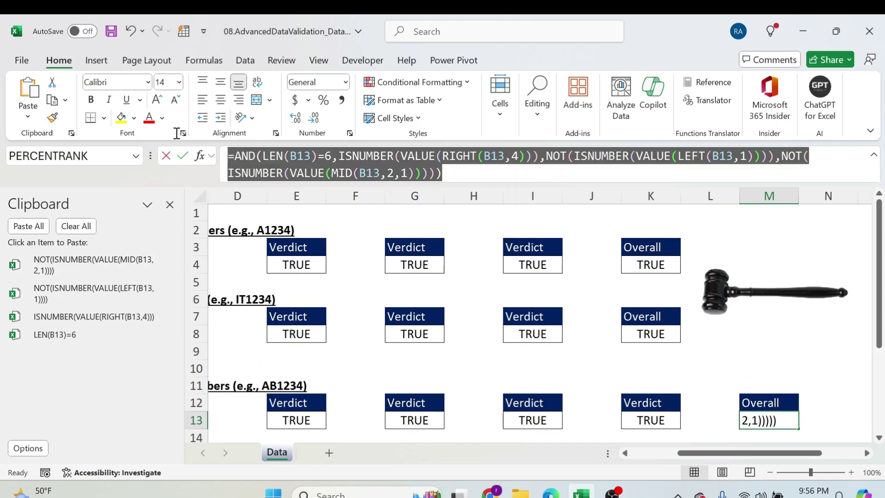
key(ctrl+c)
key(Escape)
Step: Set the data validation of B13 to allow Custom, using the AND formula copied from M13 as its formula
click(285, 416)
key(Left)
key(Left)
key(Left)
key(Left)
click(288, 420)
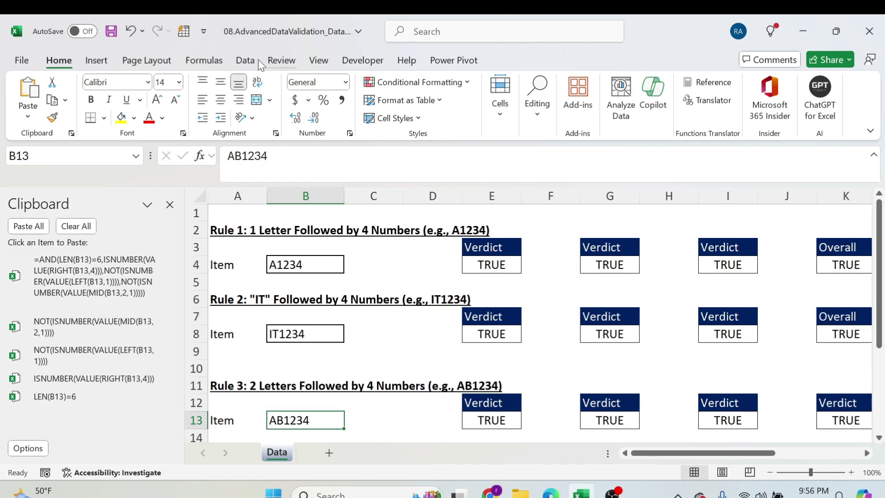
click(245, 60)
click(584, 119)
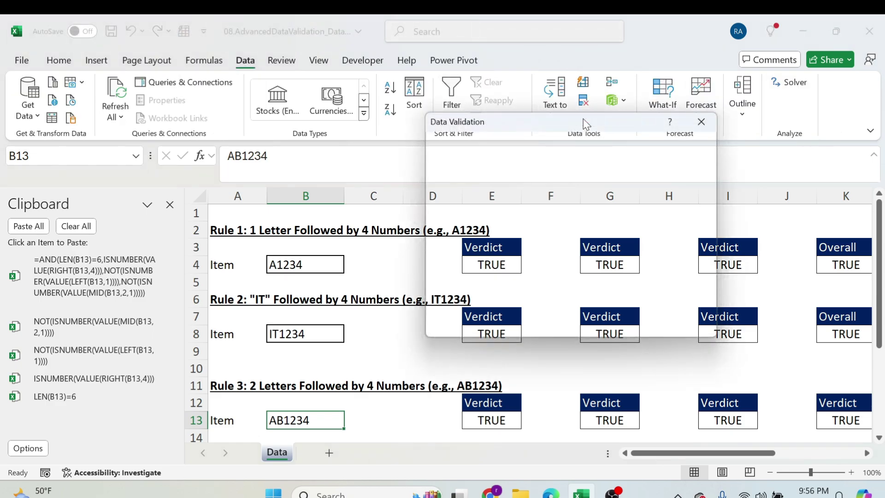
click(485, 192)
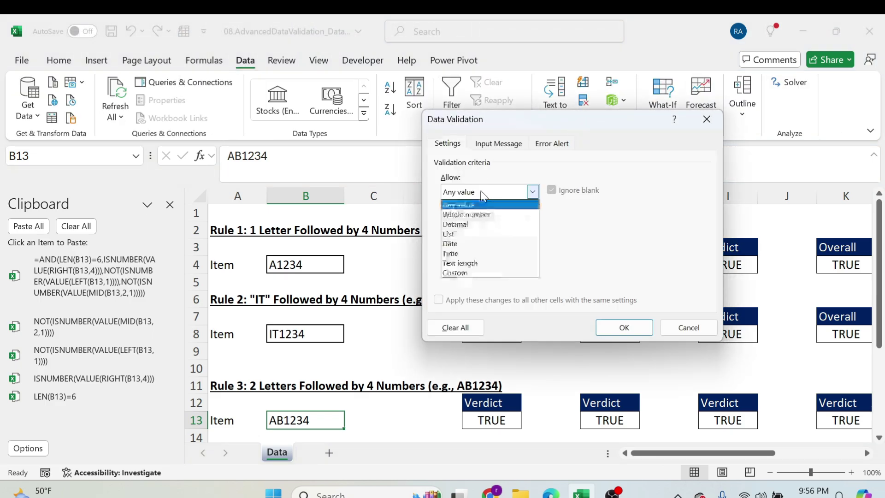
click(480, 273)
click(484, 253)
key(ctrl+v)
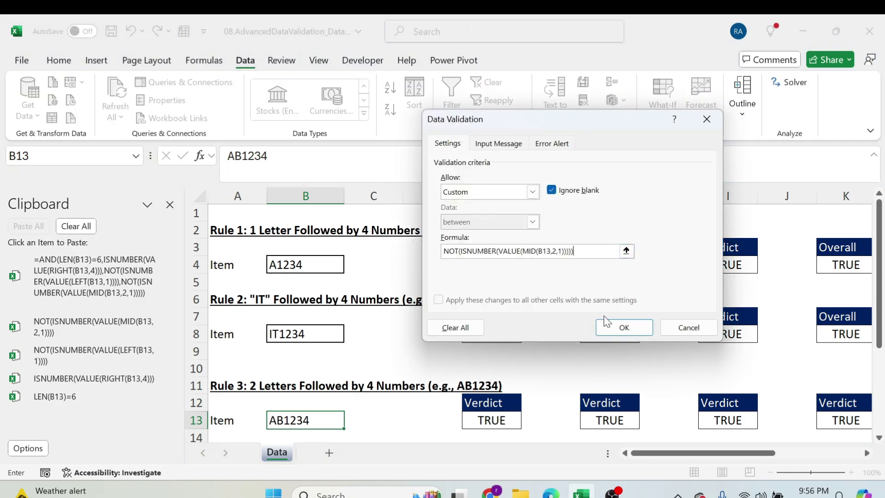